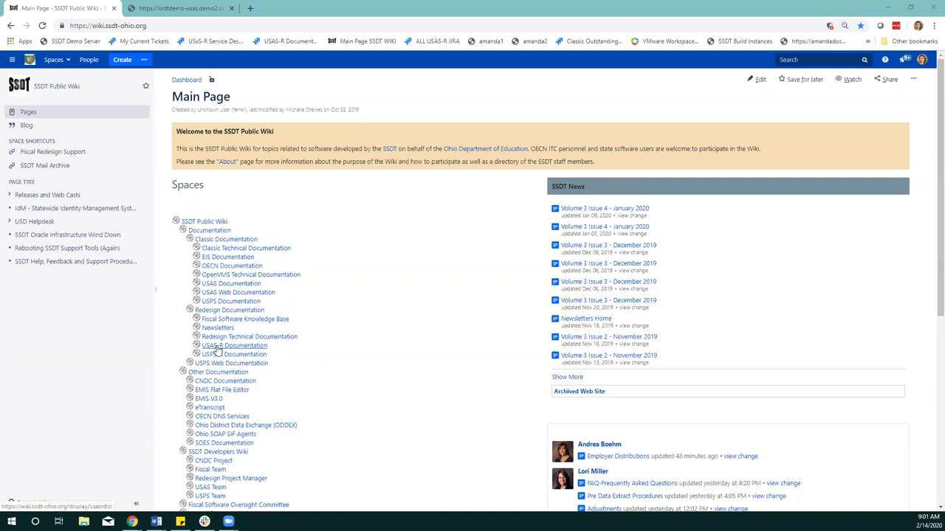
Open the USAS-R Documentation's AP Invoices page at the section on re-opening a completely-paid/completely-invoiced Purchase Order Item.
left_click(217, 347)
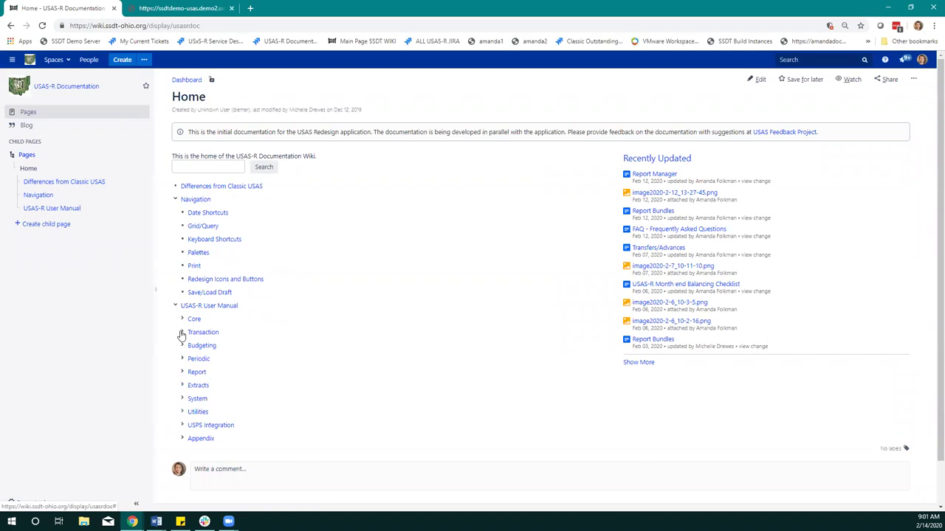
left_click(181, 334)
left_click(204, 363)
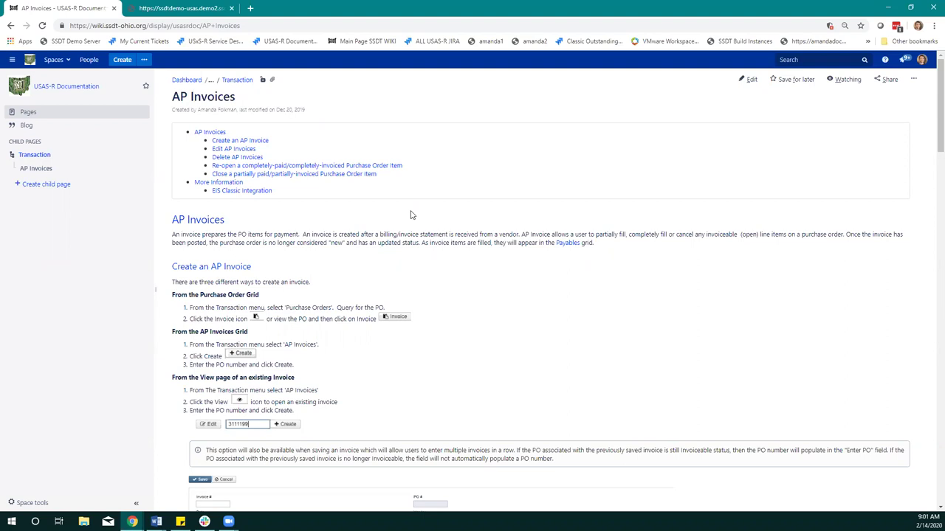
left_click(293, 167)
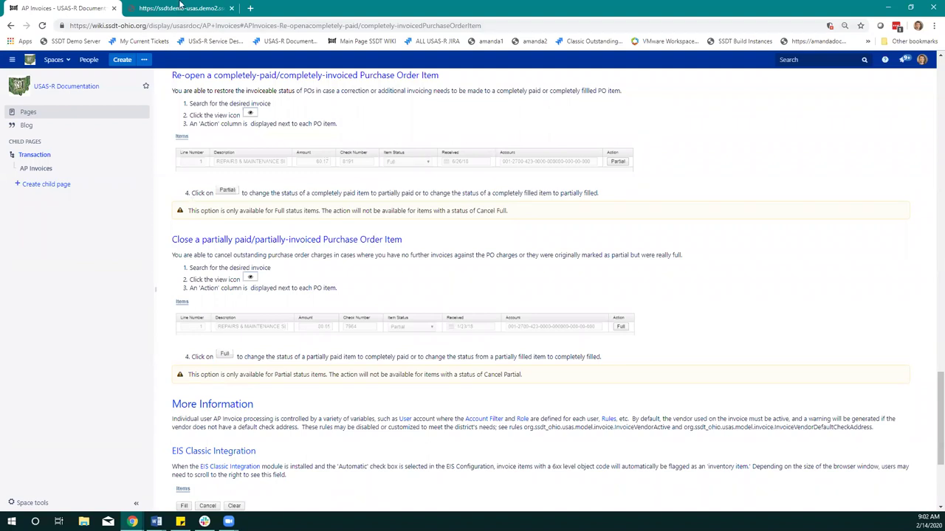
Switch to the USAS application and review AP invoice ASF300 dated 01/13/2020, including its PO number and line items.
left_click(185, 9)
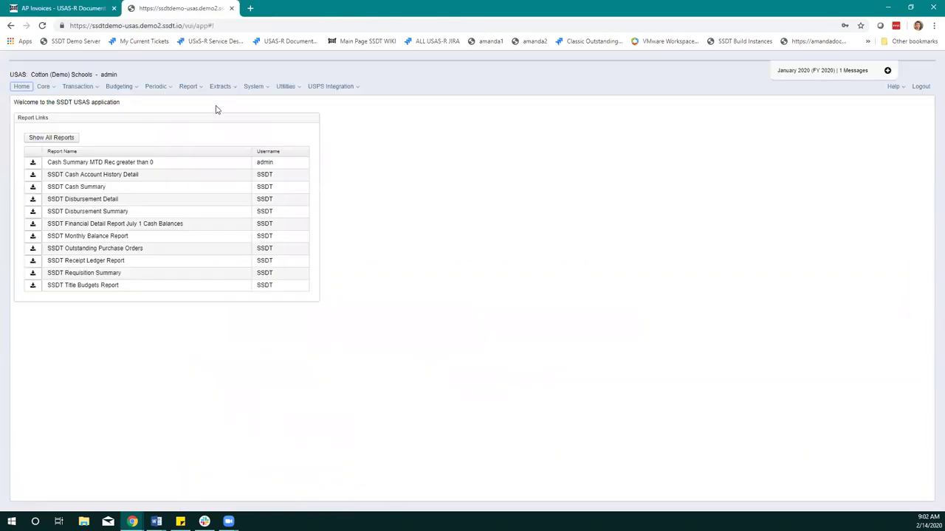
left_click(76, 89)
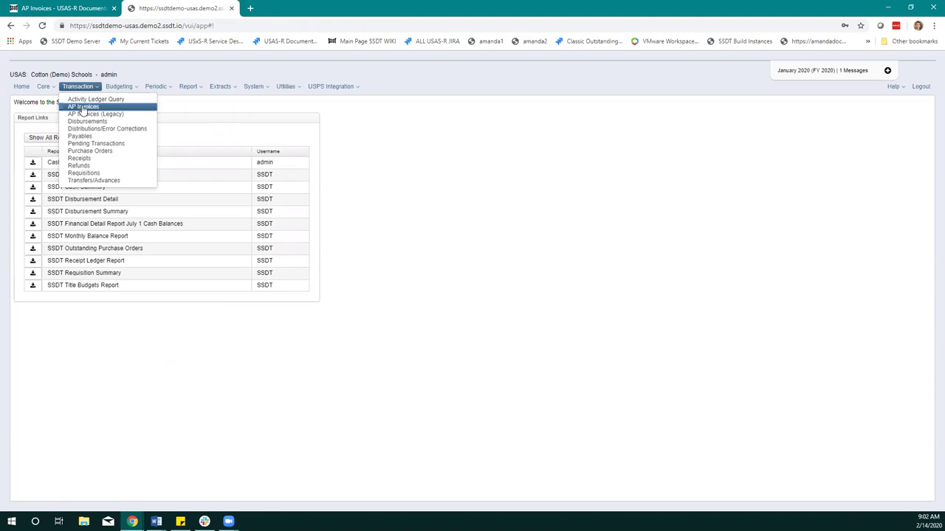
left_click(84, 107)
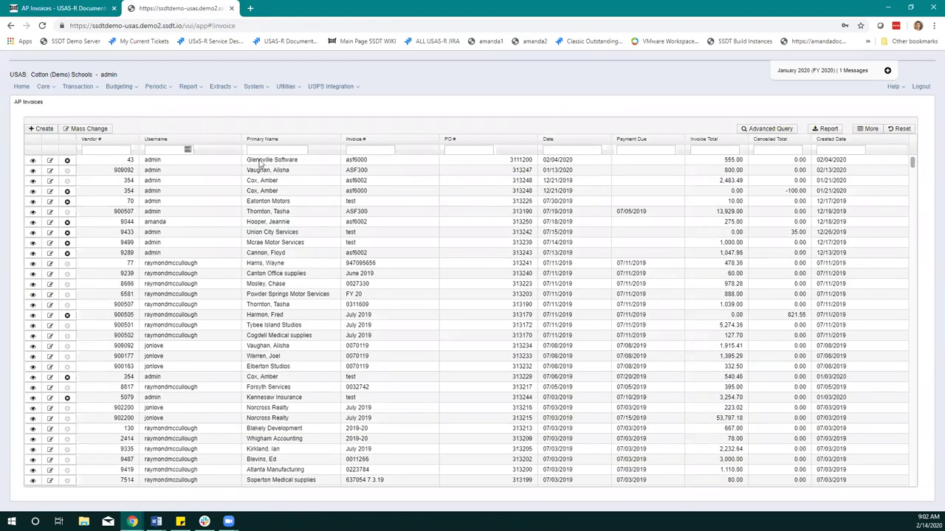
left_click(33, 171)
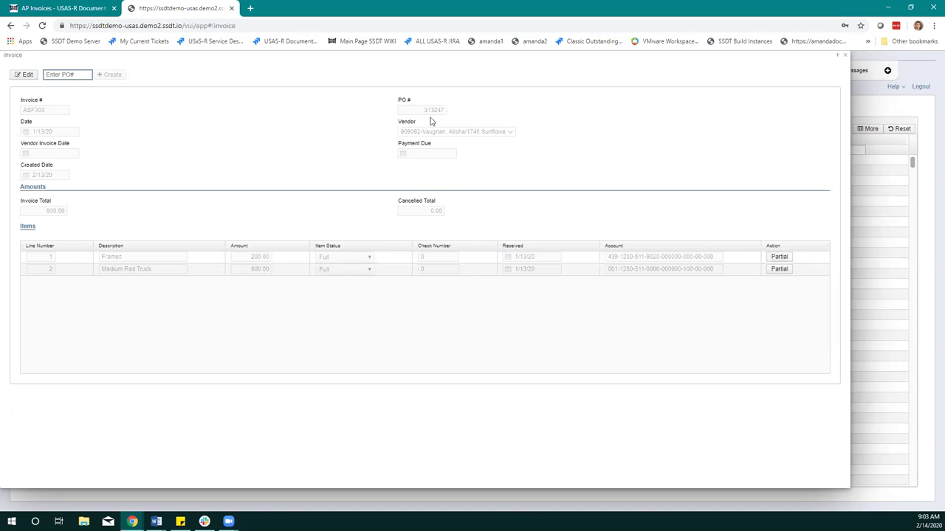
left_click(846, 56)
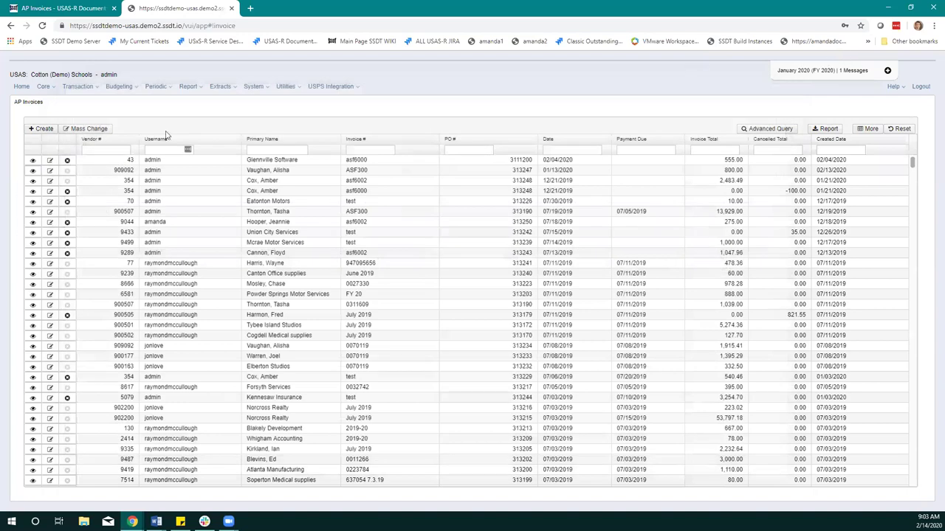
Query the Activity Ledger for an exact match on the invoice's PO number, sorted by date and PO item number.
left_click(78, 86)
left_click(88, 100)
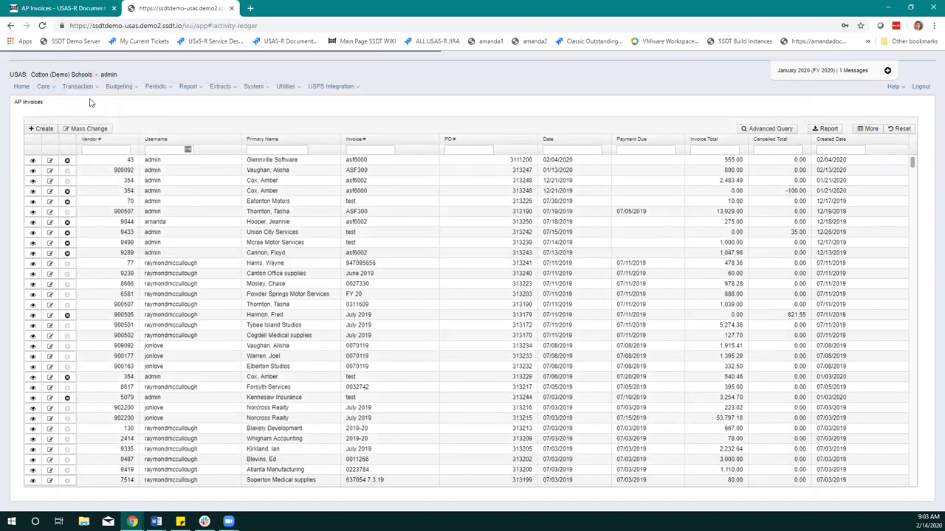
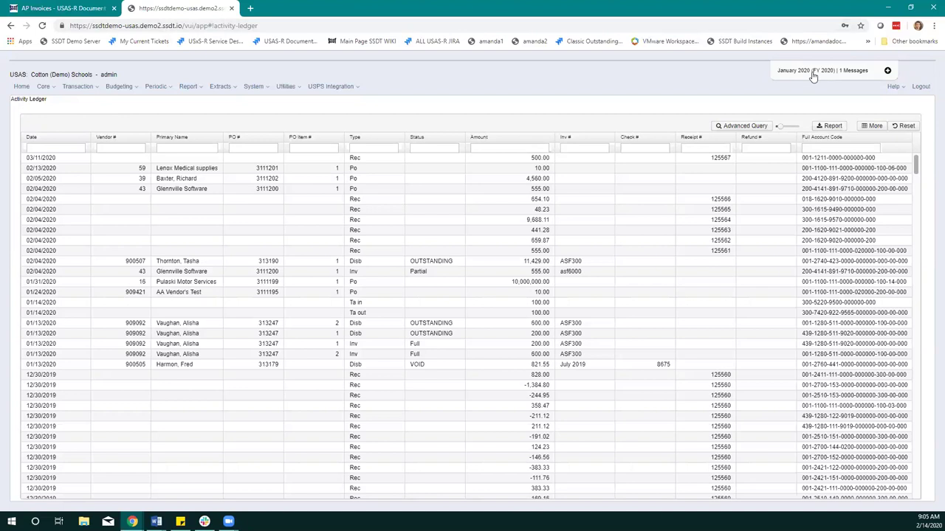
left_click(269, 145)
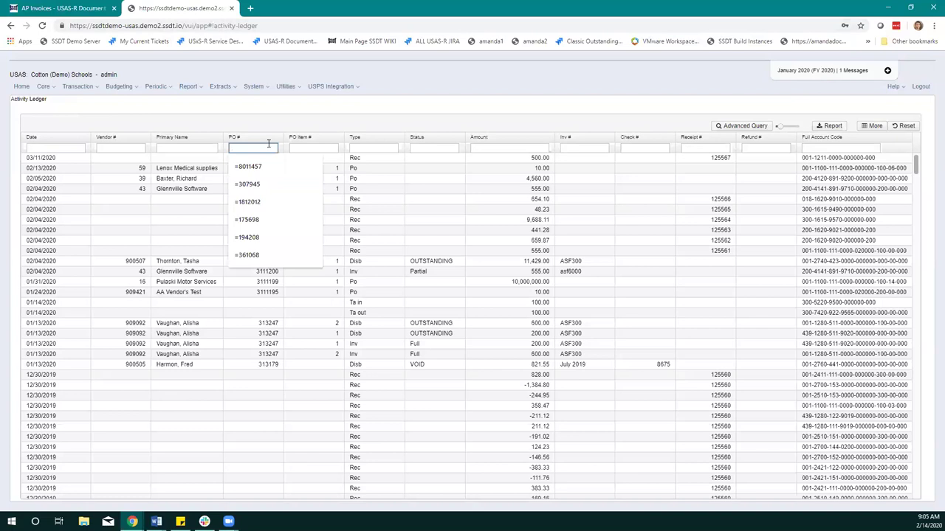
key("alt+Tab")
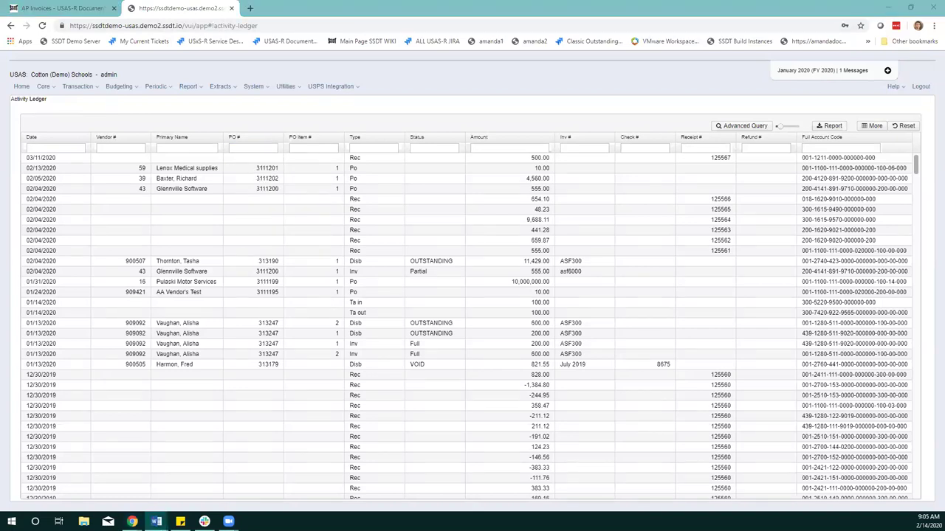
left_click(278, 149)
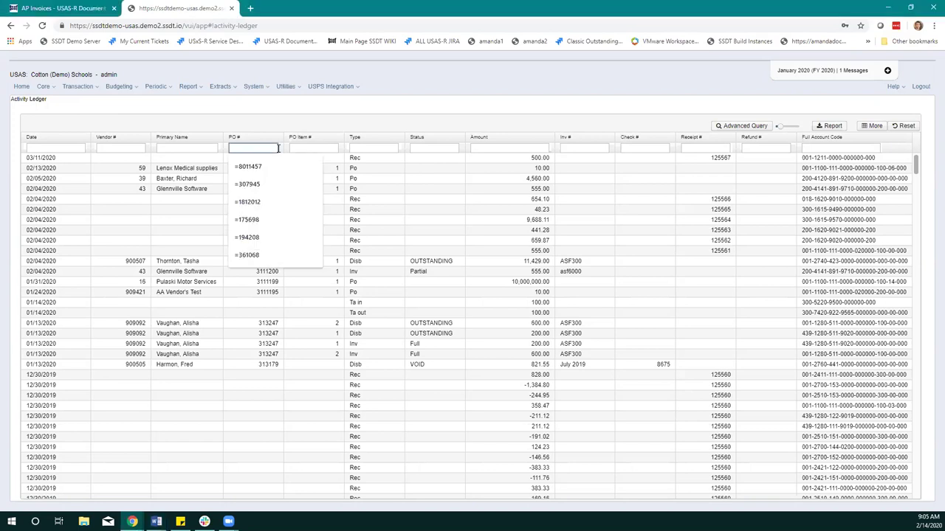
type("=313247")
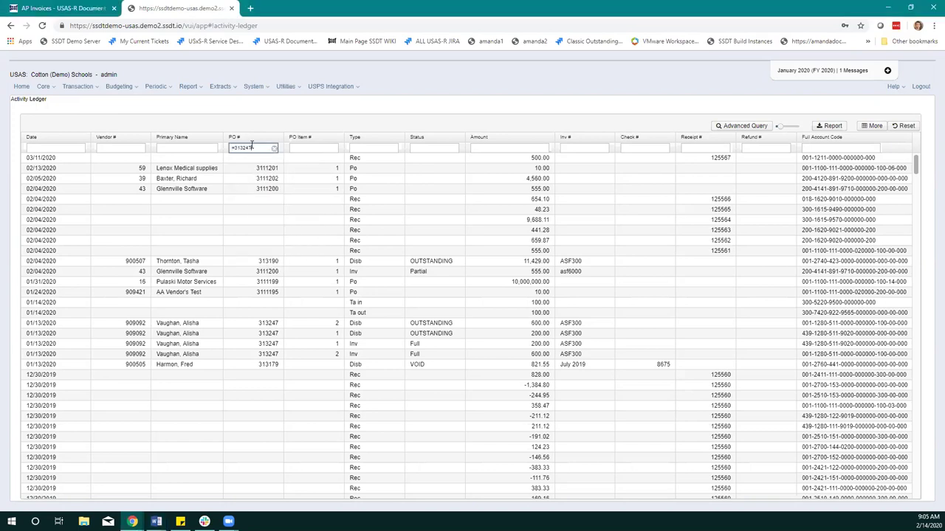
left_click(53, 140)
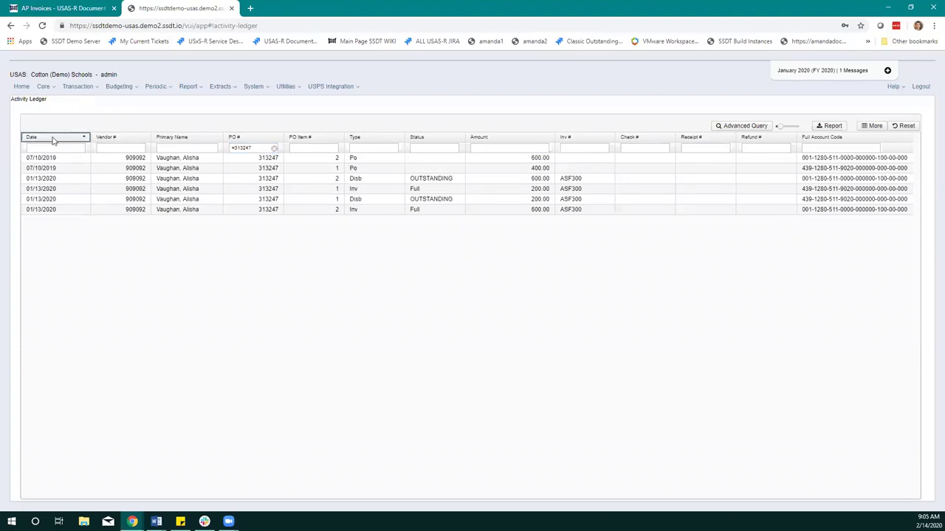
left_click(299, 142, "shift")
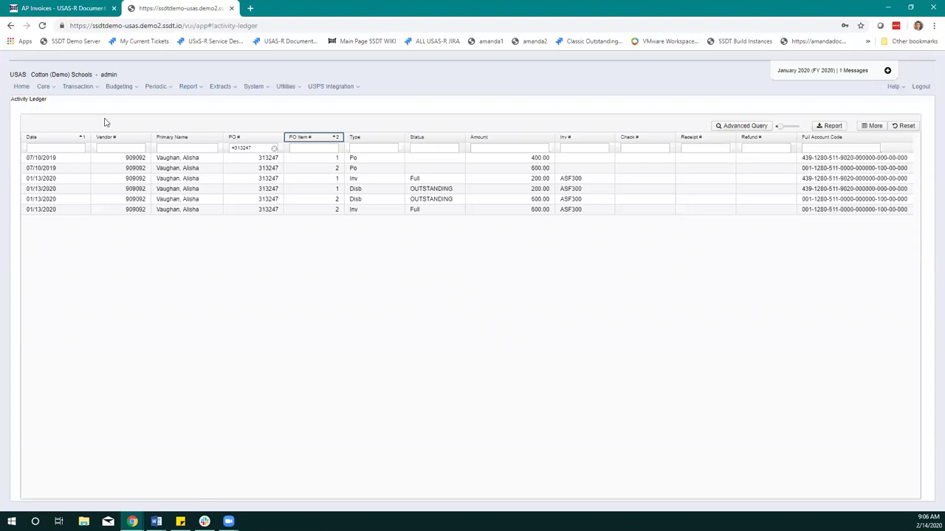
View the purchase order containing the Frames and Medium Red Truck items in Purchase Orders to examine its amounts.
left_click(72, 89)
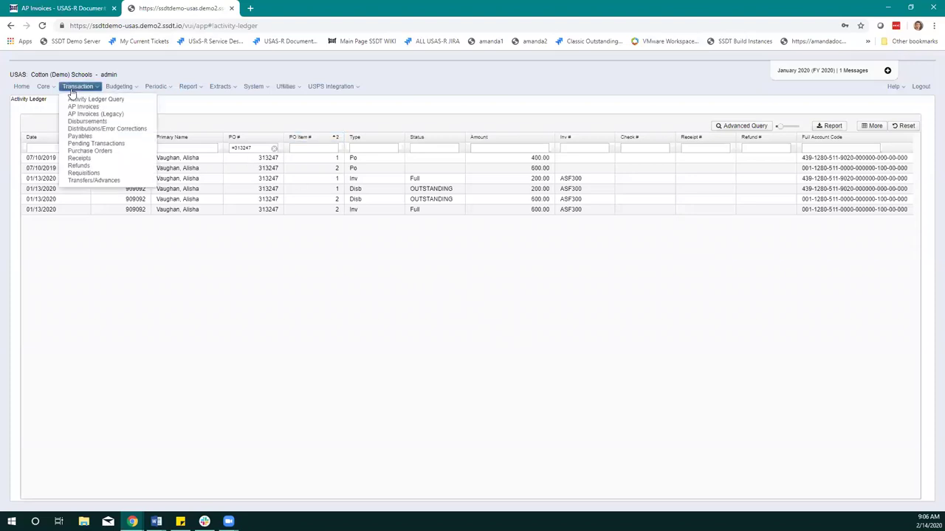
left_click(89, 152)
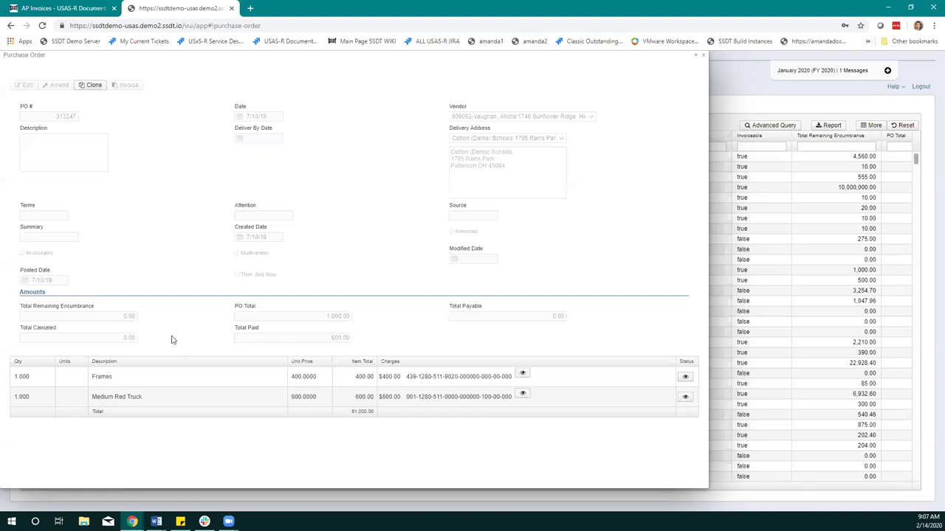
left_click(156, 521)
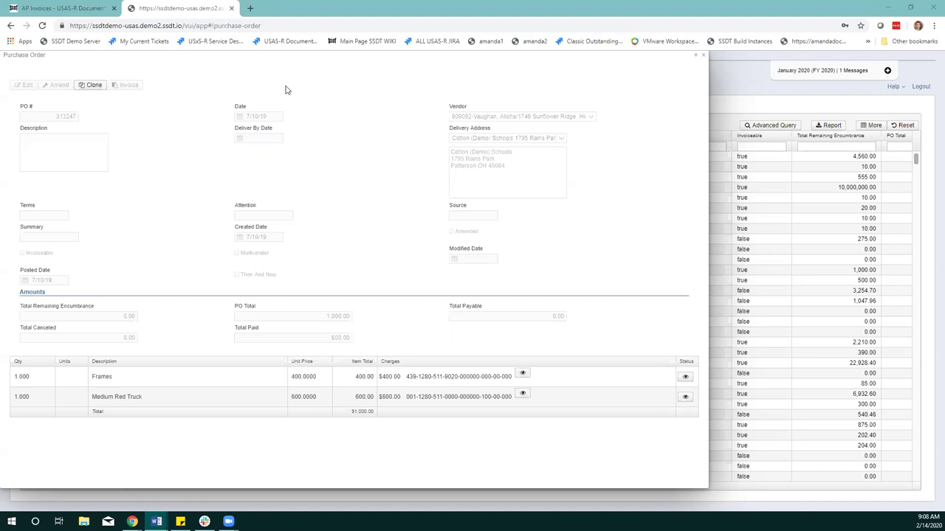
left_click_drag(185, 27, 59, 38)
key("ctrl+c")
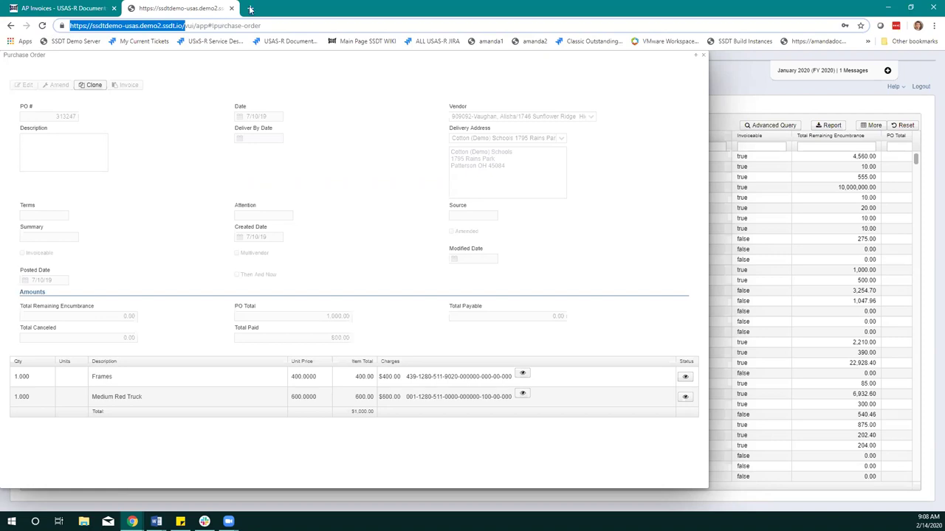
left_click(251, 9)
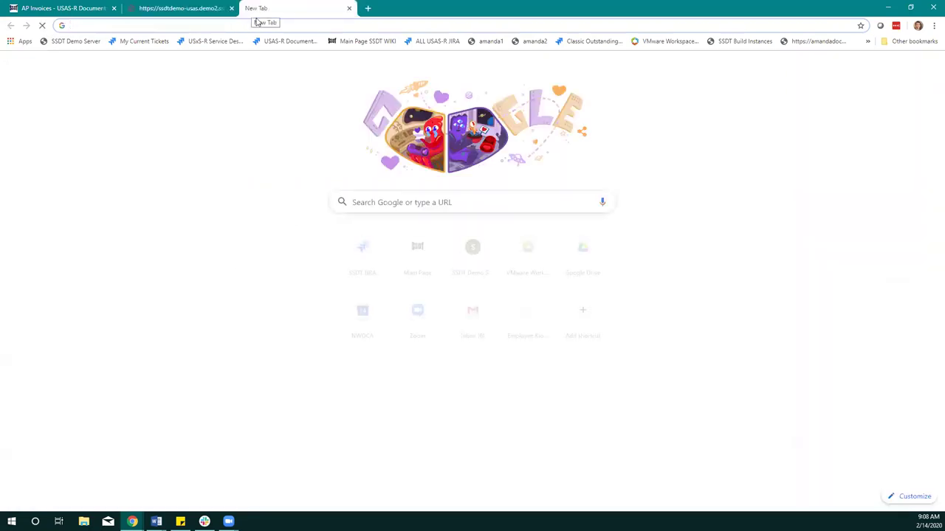
key("ctrl+v")
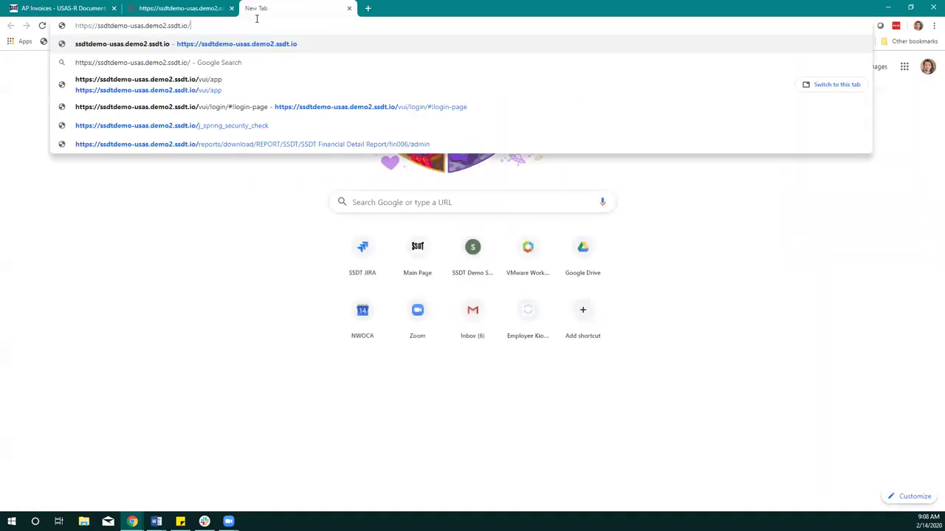
key("Return")
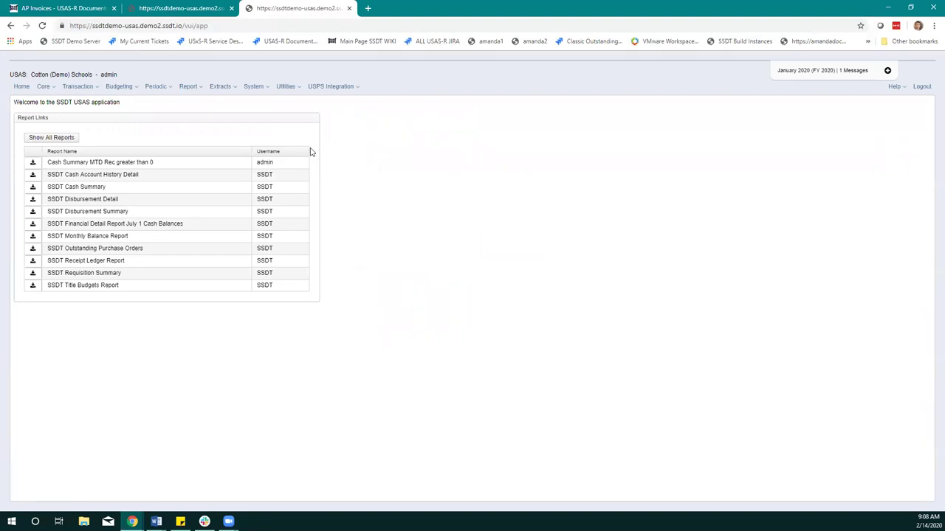
Open AP invoice ASF300 dated 01/13/2020 in view mode in this session.
left_click(78, 89)
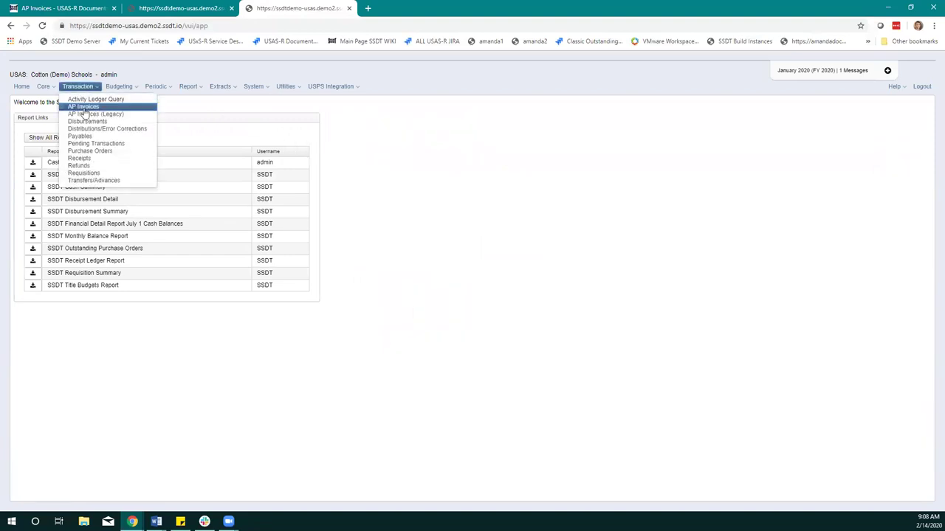
left_click(84, 107)
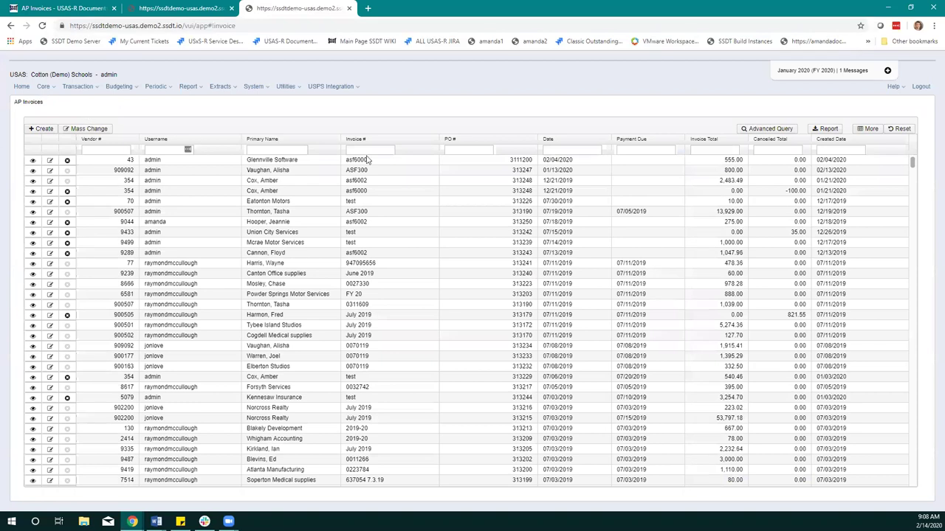
left_click(34, 171)
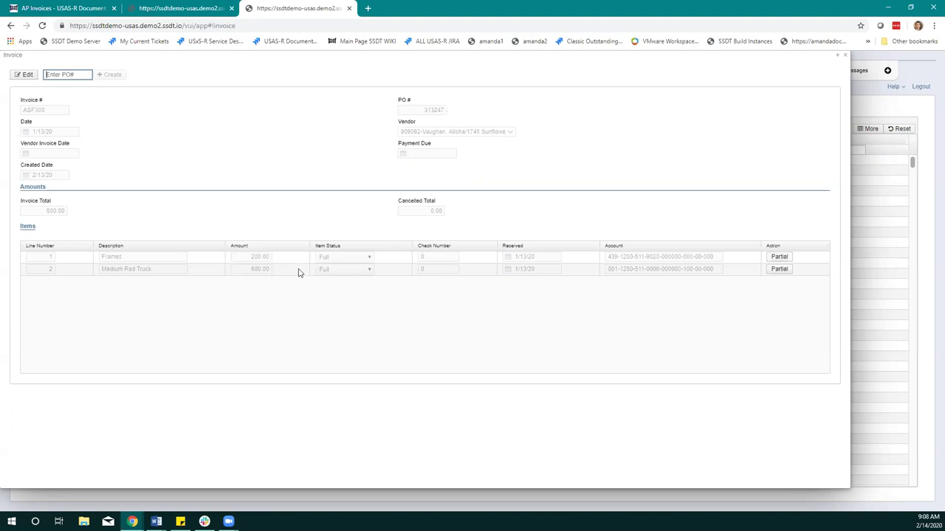
Open a third browser session of the USAS application from the same base address, keeping the invoice view open.
left_click(369, 9)
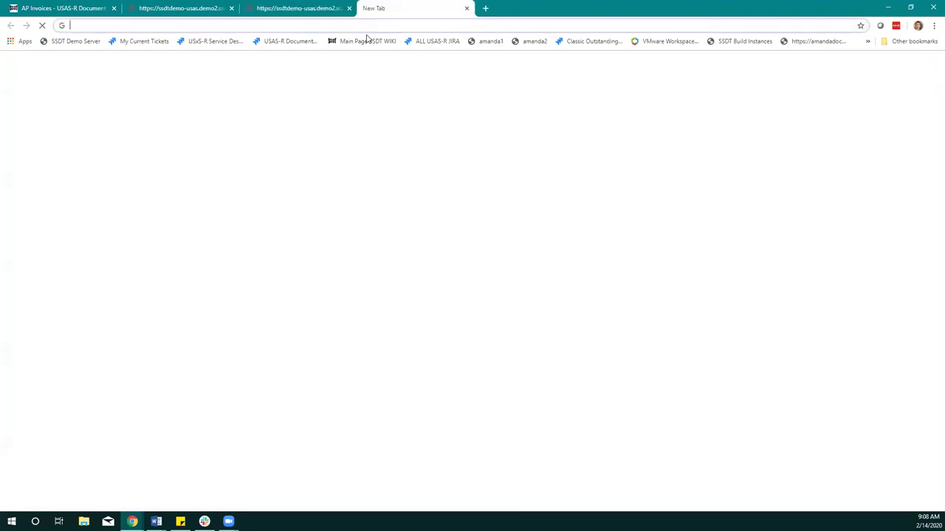
left_click(279, 9)
left_click_drag(184, 25, 71, 26)
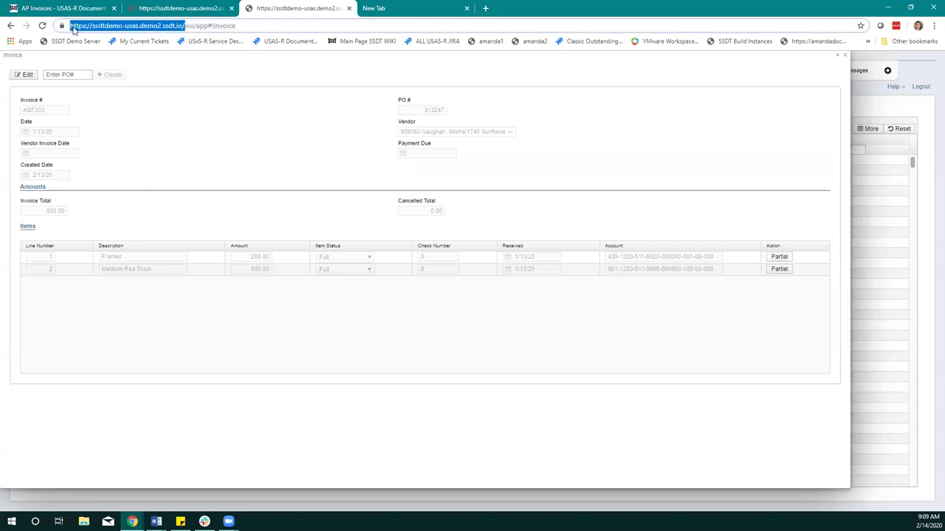
key("ctrl+c")
key("ctrl+Tab")
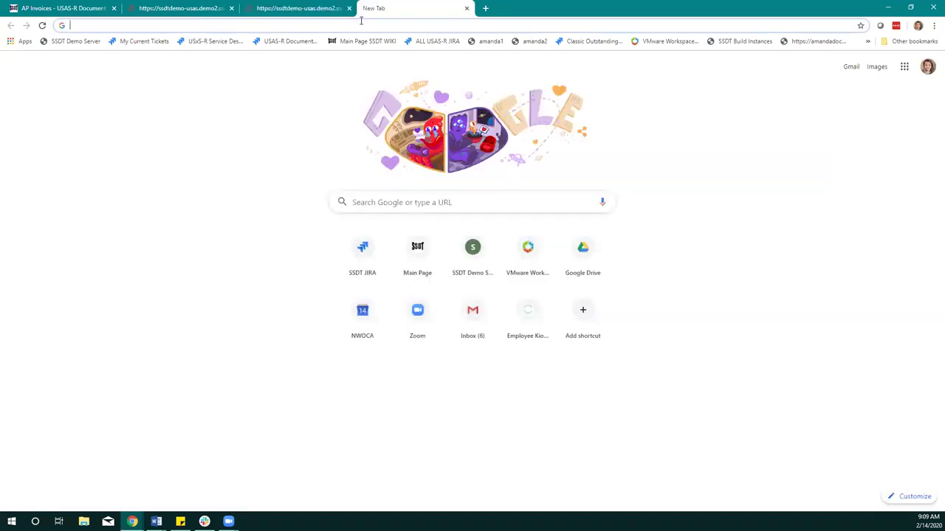
key("ctrl+v")
key("Return")
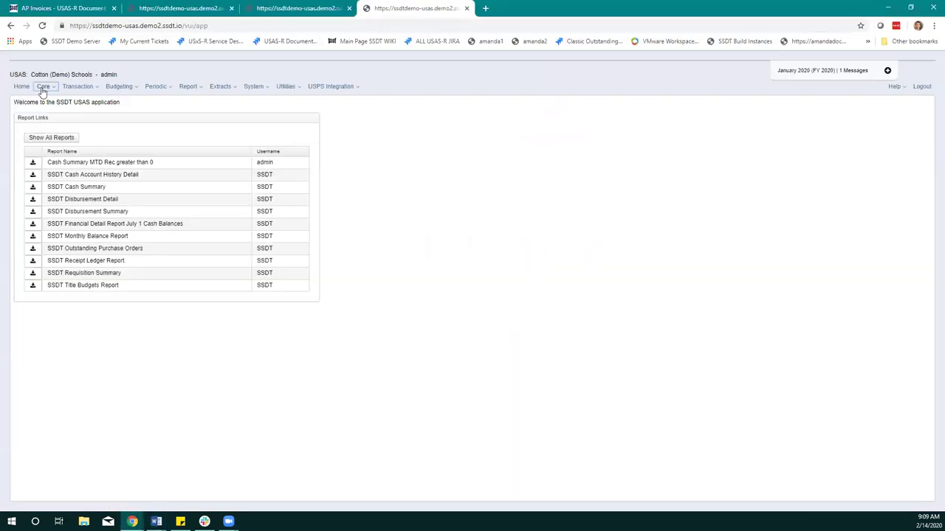
Filter the Expenditure accounts by fund 439 in the core Accounts.
left_click(43, 87)
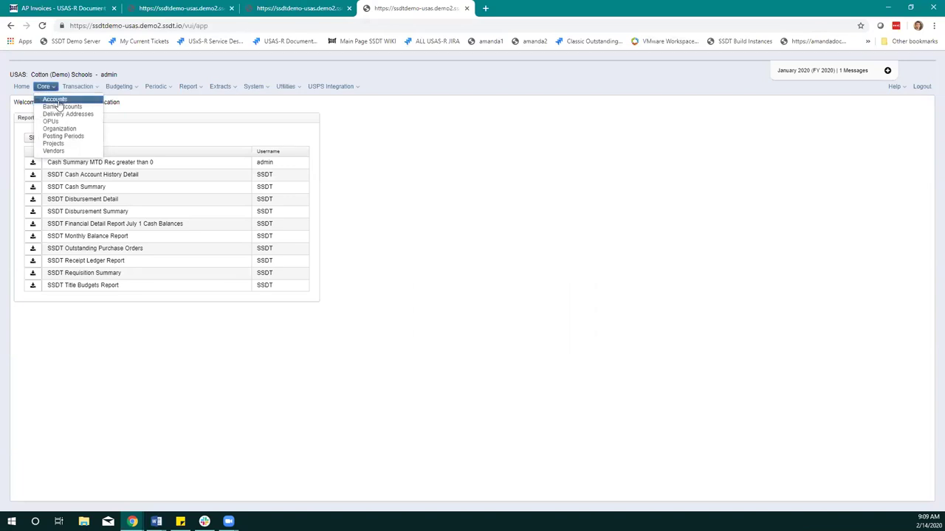
left_click(58, 101)
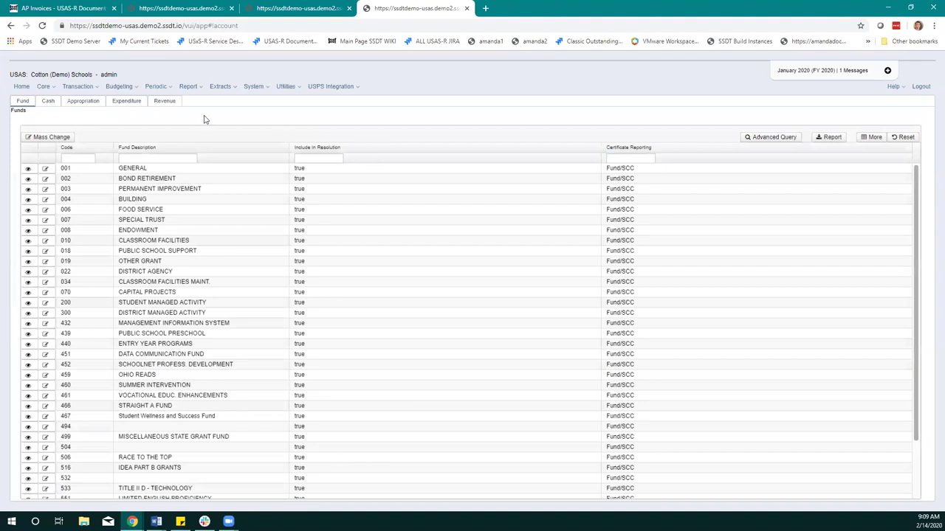
left_click(129, 101)
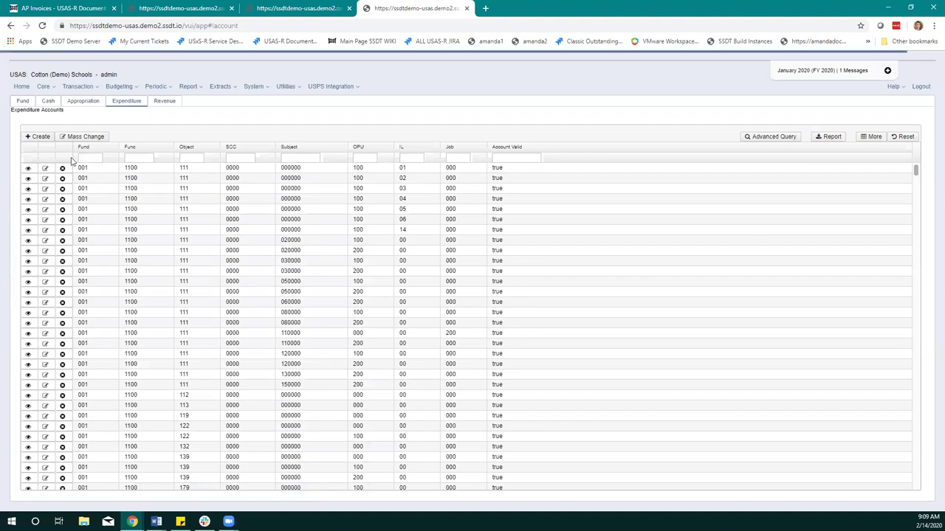
left_click(95, 158)
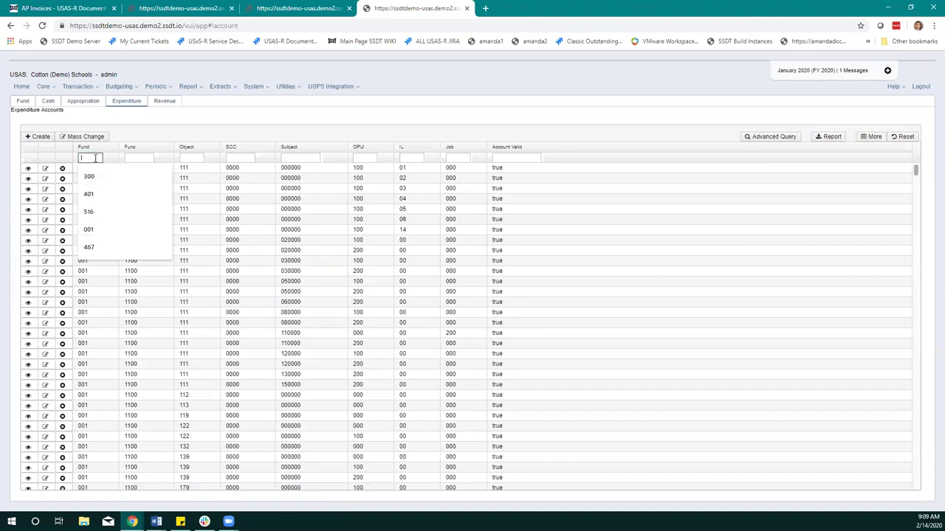
type("439")
key("Return")
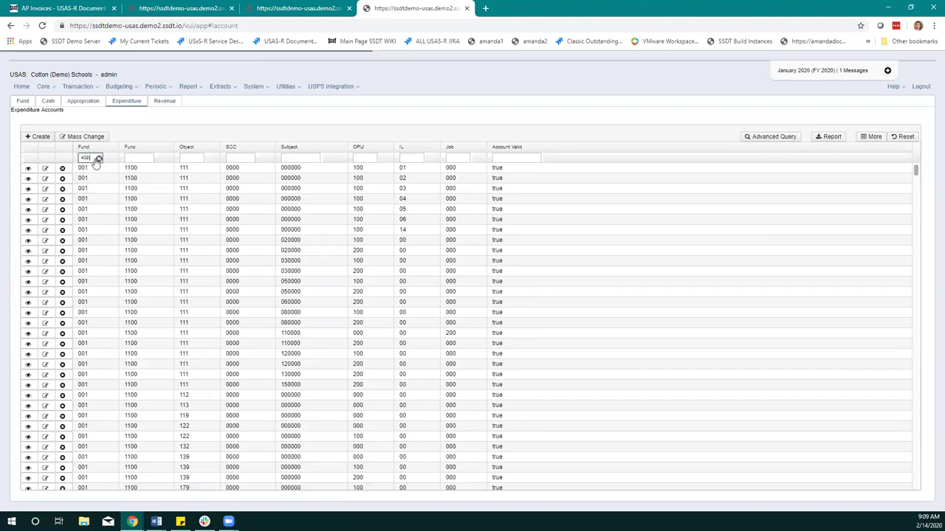
Narrow the Expenditure accounts to function 1280, object 511 and SCC 9020, and open the matching account in view mode.
key("Tab")
type("1280")
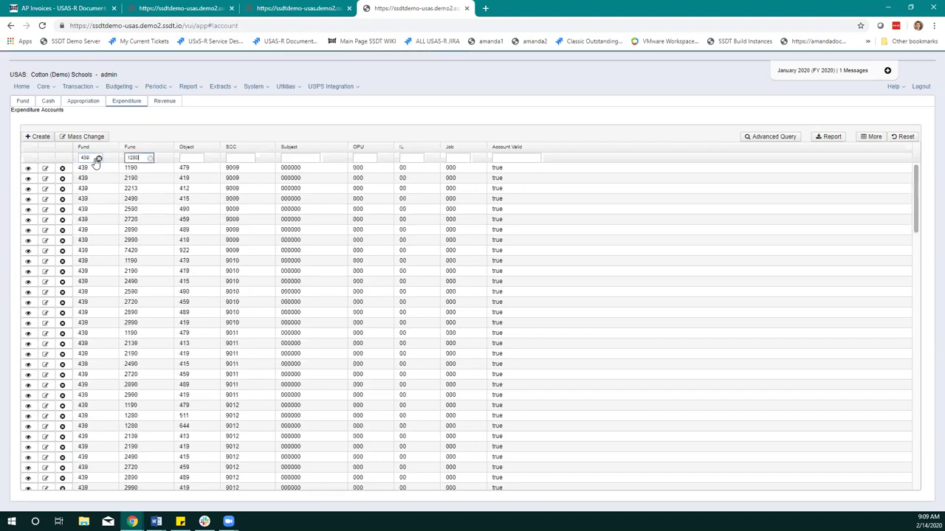
key("Tab")
type("511")
key("Tab")
type("9020")
key("Return")
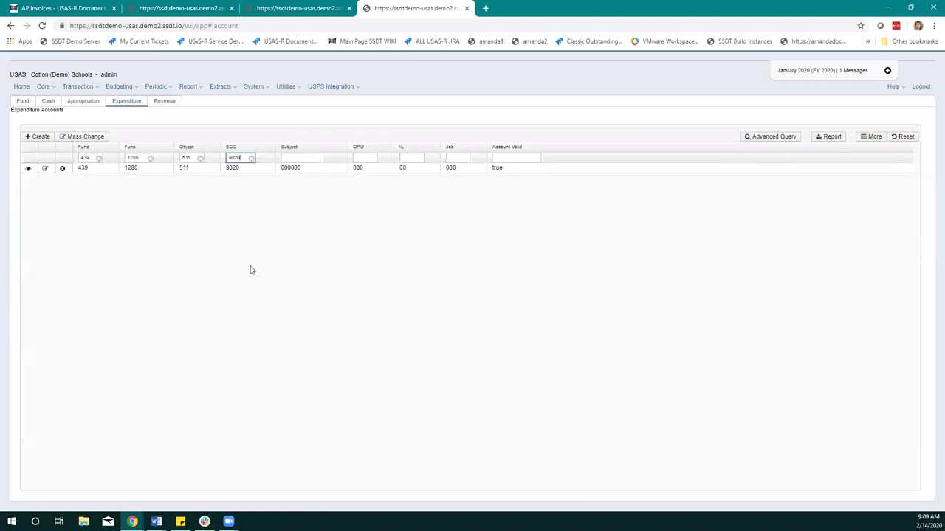
left_click(28, 169)
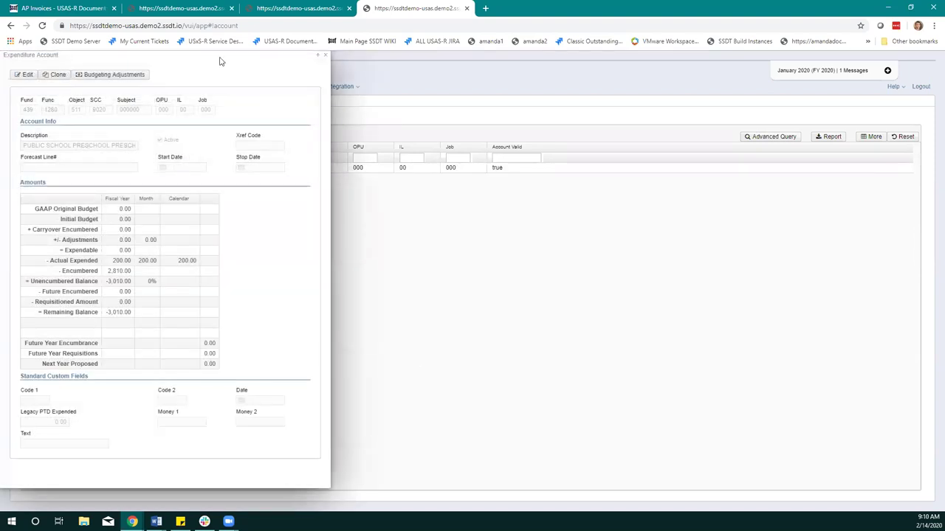
left_click_drag(207, 59, 287, 81)
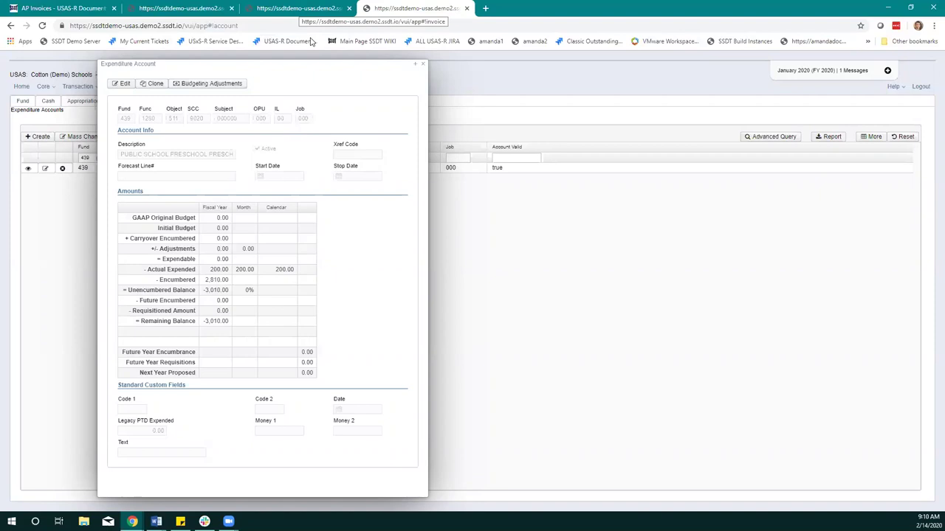
Return to the open invoice ASF300 and change line item 1 (Frames) to Partial.
key("ctrl+shift+Tab")
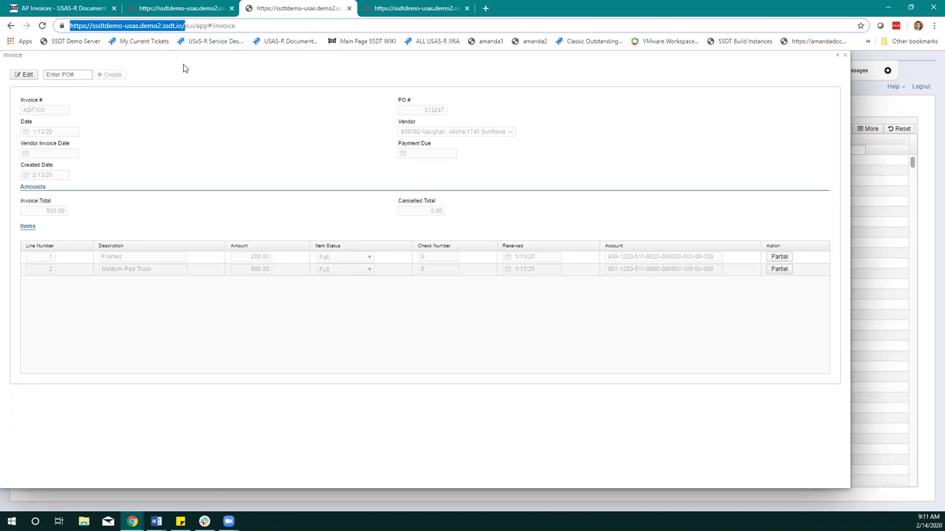
left_click_drag(191, 61, 217, 71)
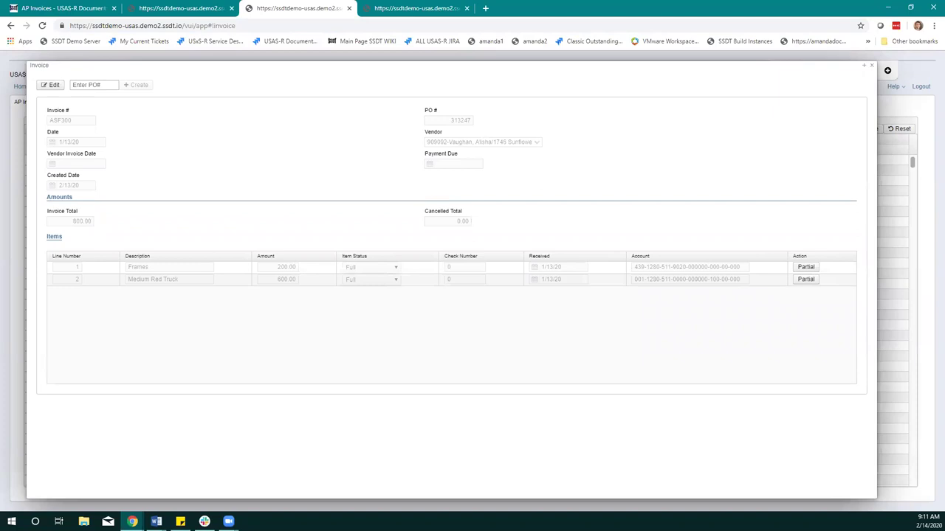
key("alt+Tab")
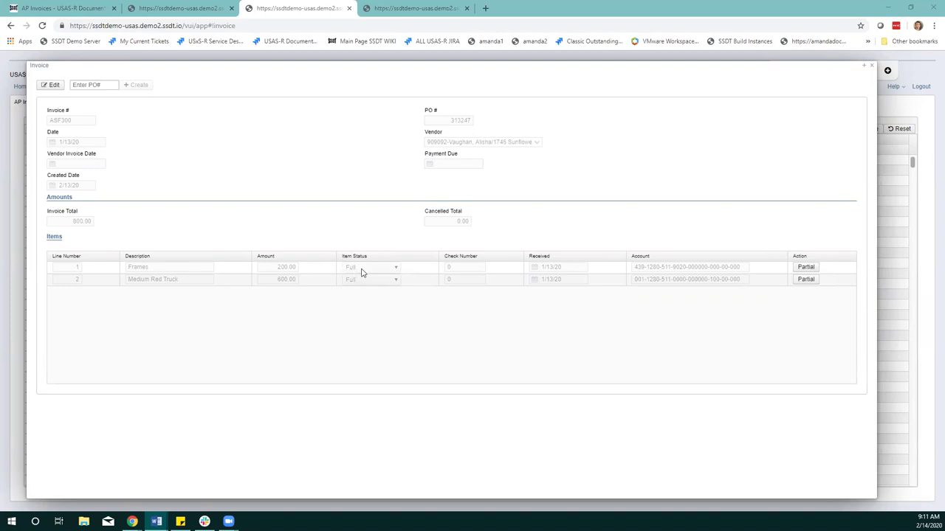
left_click(804, 270)
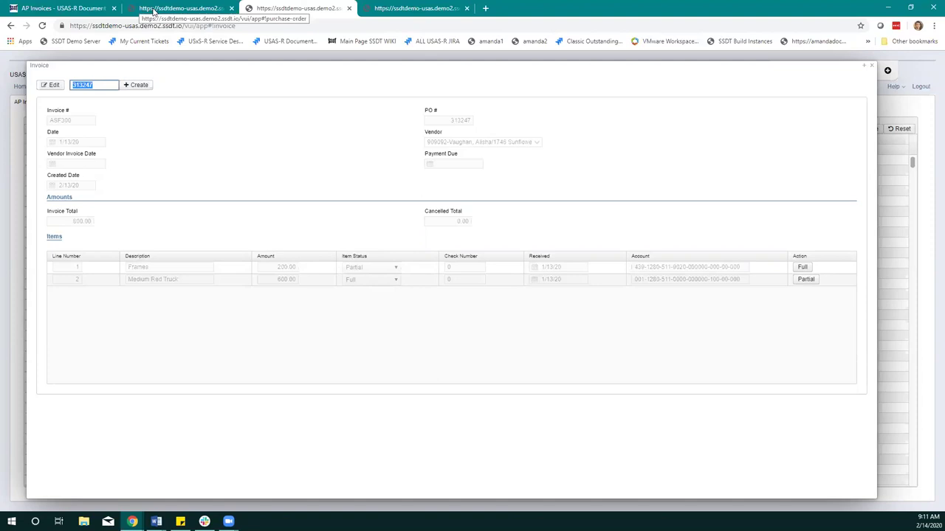
Close the purchase order in its session, reload the Purchase Orders grid and reopen the same purchase order in view mode.
left_click(152, 9)
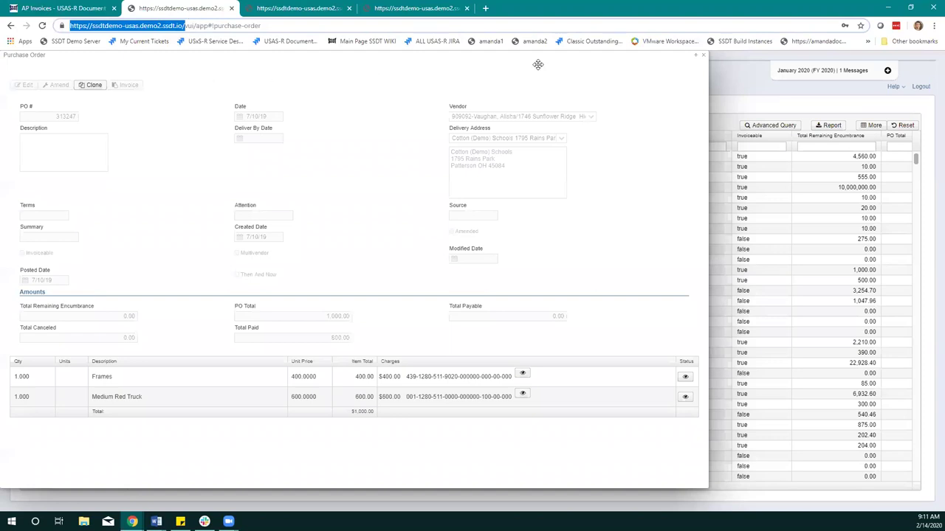
left_click(702, 59)
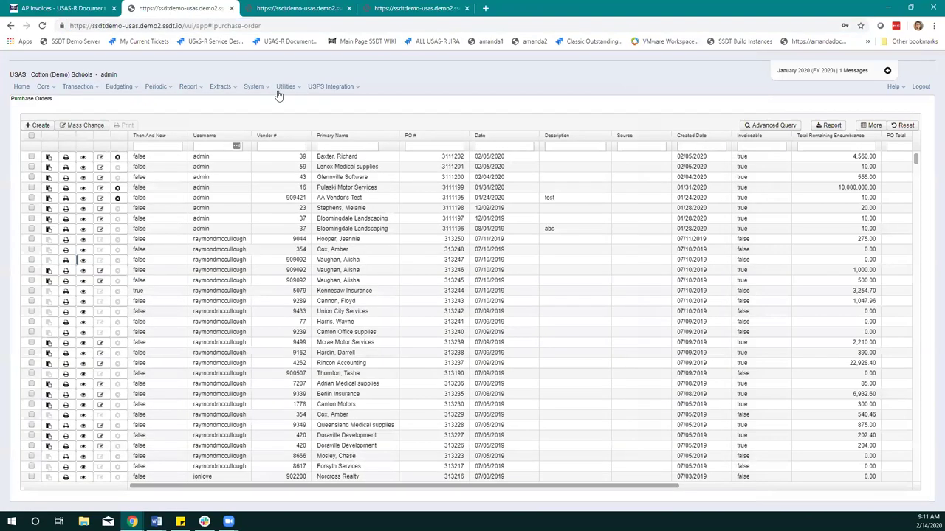
left_click(44, 26)
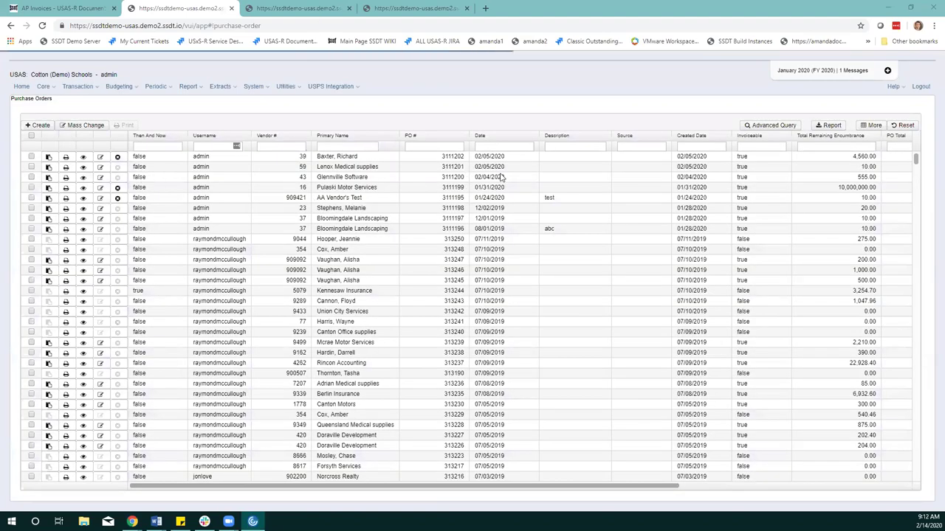
left_click(85, 265)
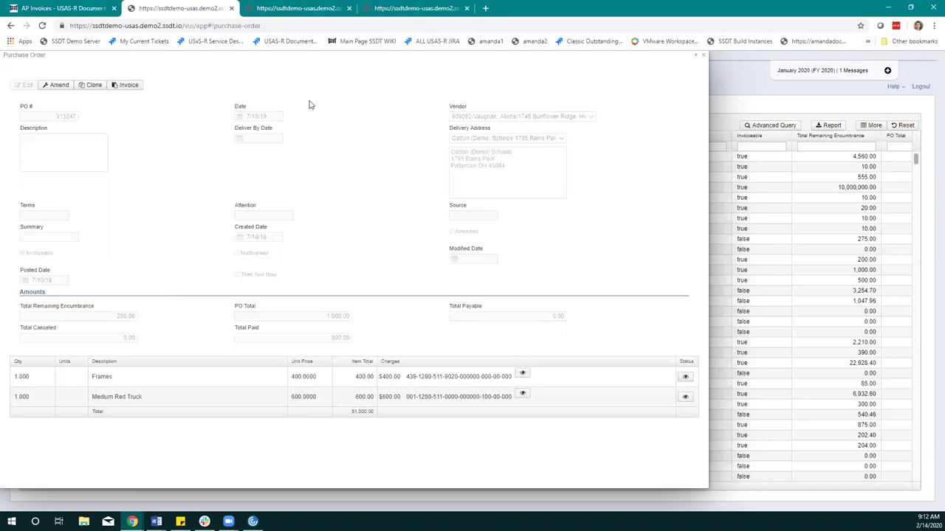
Close the expenditure account view in the third session, reload the accounts page and display the Expenditure accounts again.
key("ctrl+Tab")
key("ctrl+Tab")
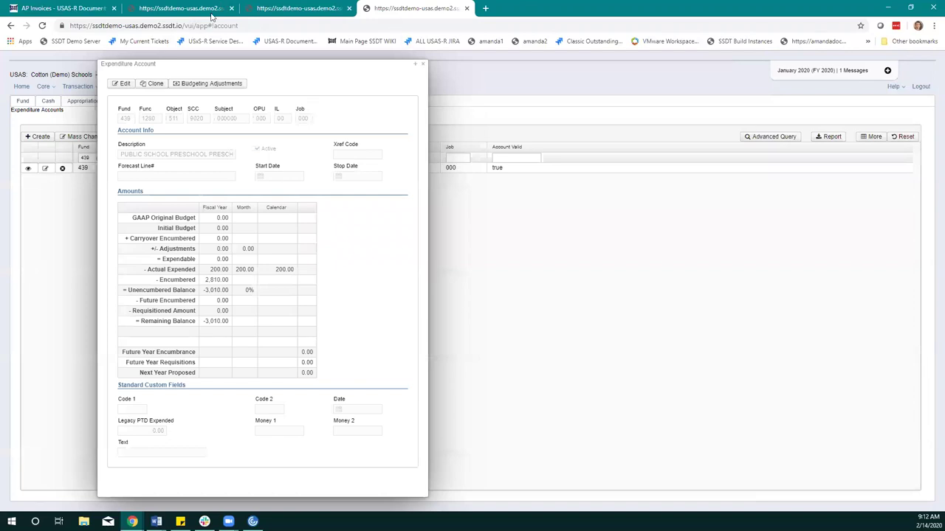
left_click(423, 64)
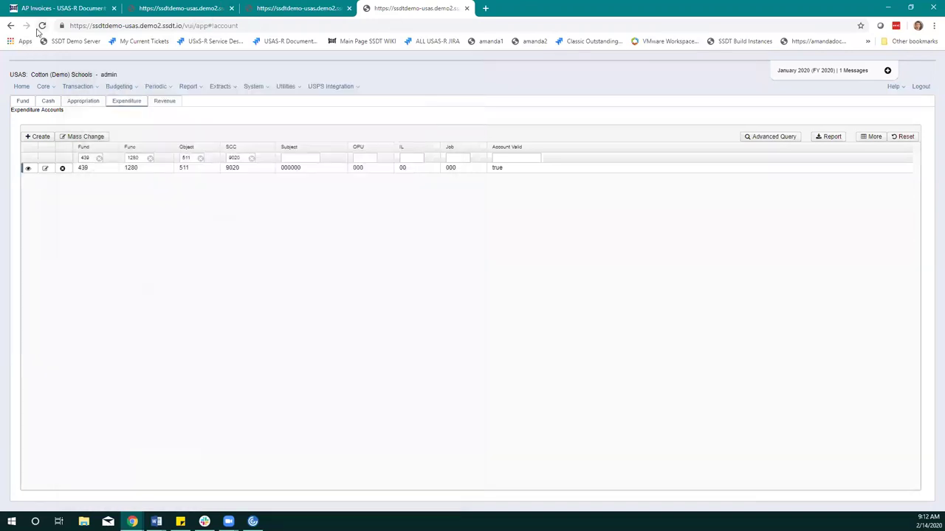
left_click(43, 26)
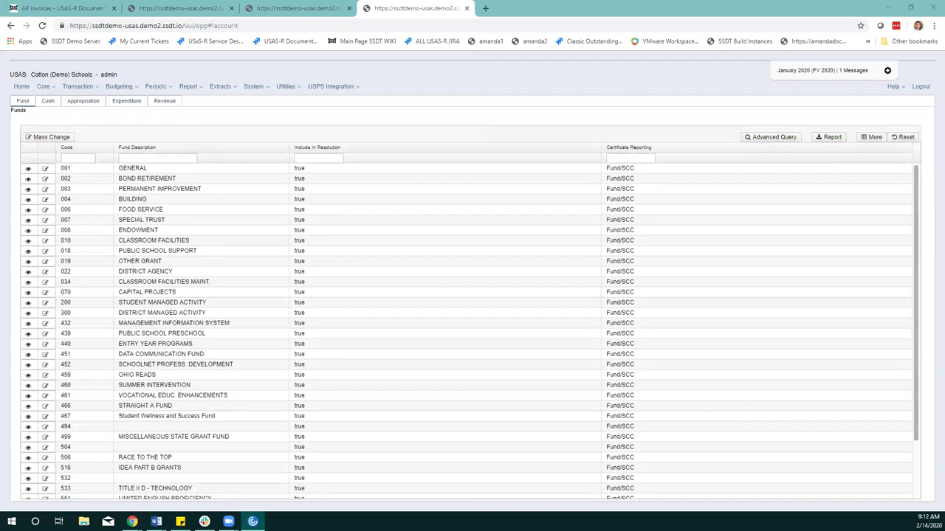
left_click(126, 101)
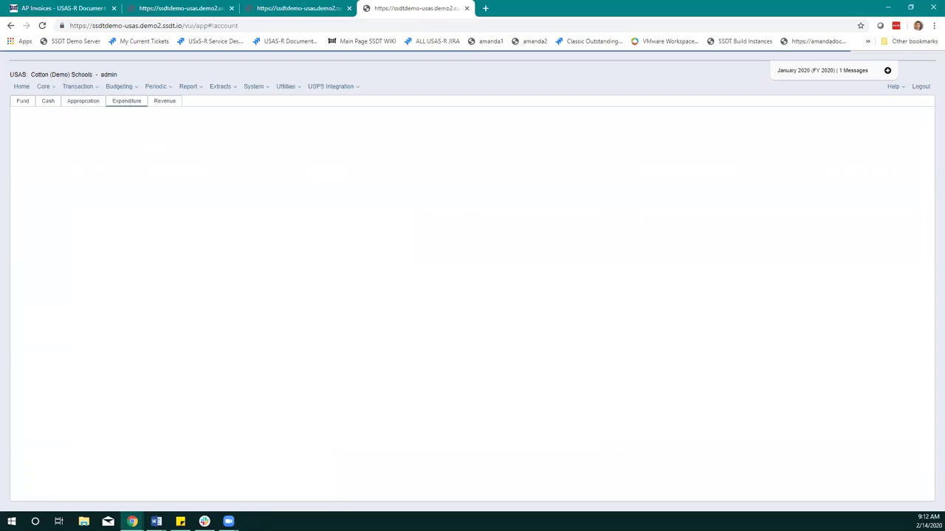
Filter the Expenditure accounts by fund 439, function 1280, object 511 and SCC 9020, and view the matching account.
left_click(92, 158)
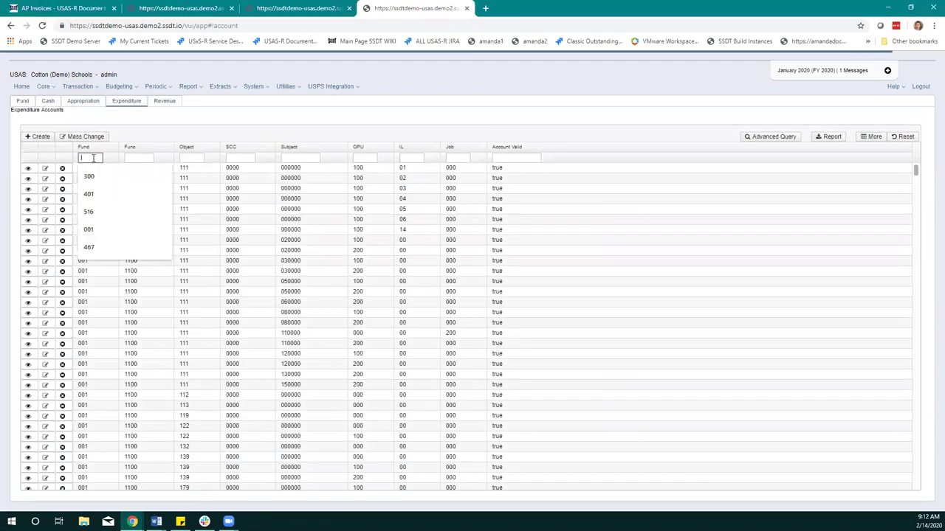
type("439")
left_click(141, 156)
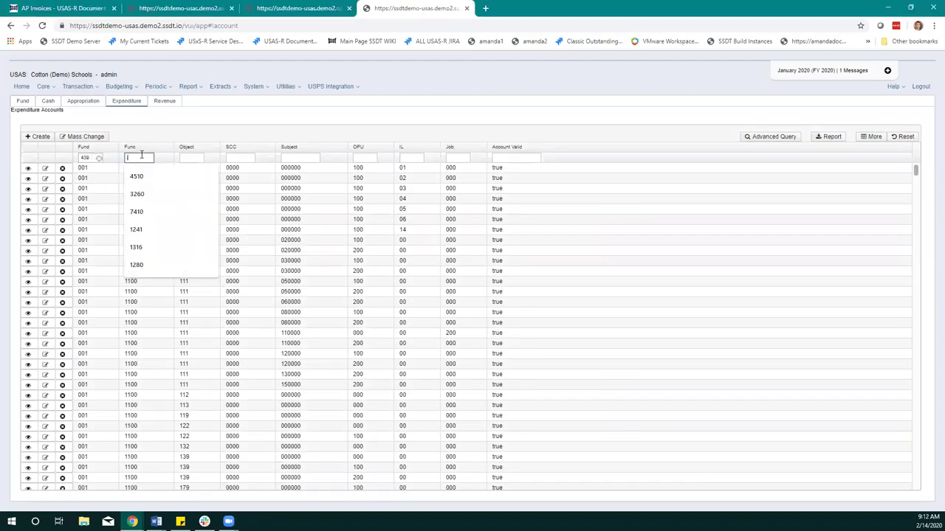
type("1280")
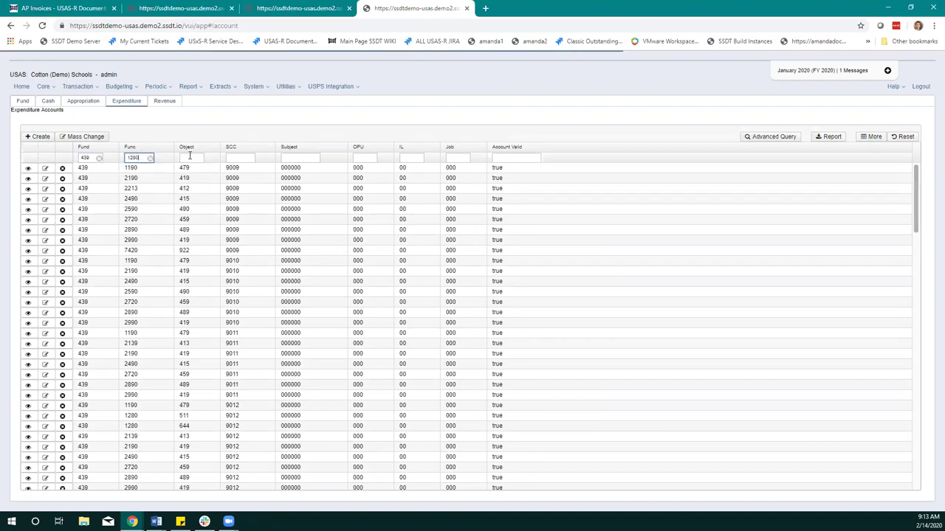
left_click(191, 157)
type("511")
key("Tab")
type("9020")
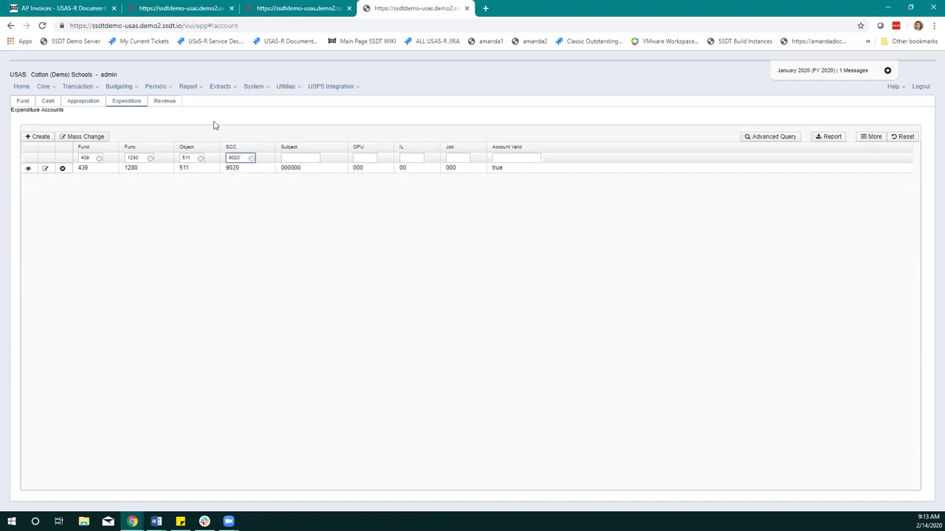
left_click(29, 169)
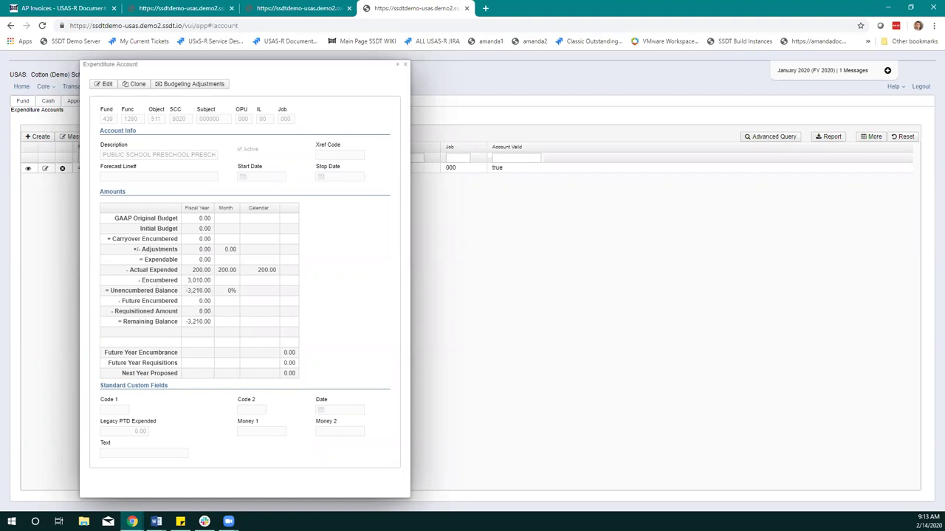
Compare the account's amounts with the Full and Partial tables in the Word document, and close the account view.
key("alt+Tab")
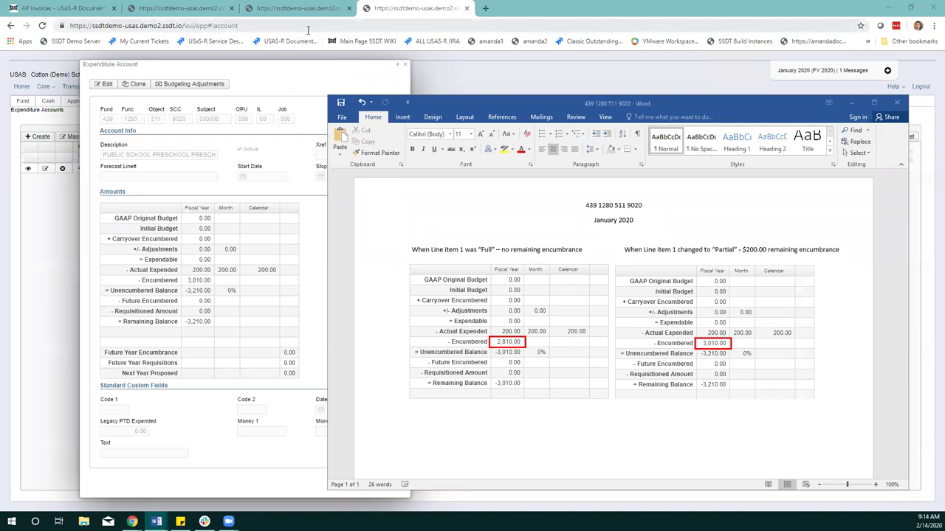
left_click(405, 68)
left_click(405, 67)
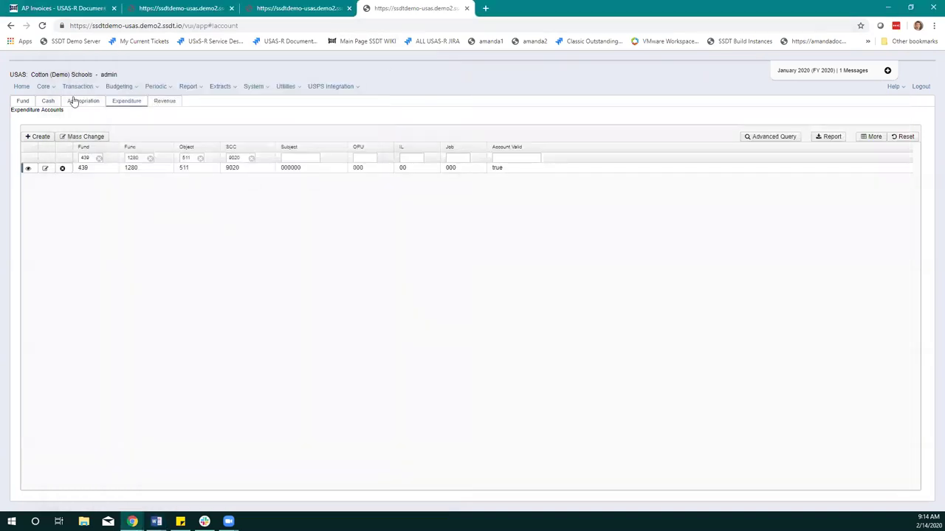
Generate the SSDT Outstanding Purchase Orders report as a PDF from the home page and enlarge its page view.
left_click(21, 87)
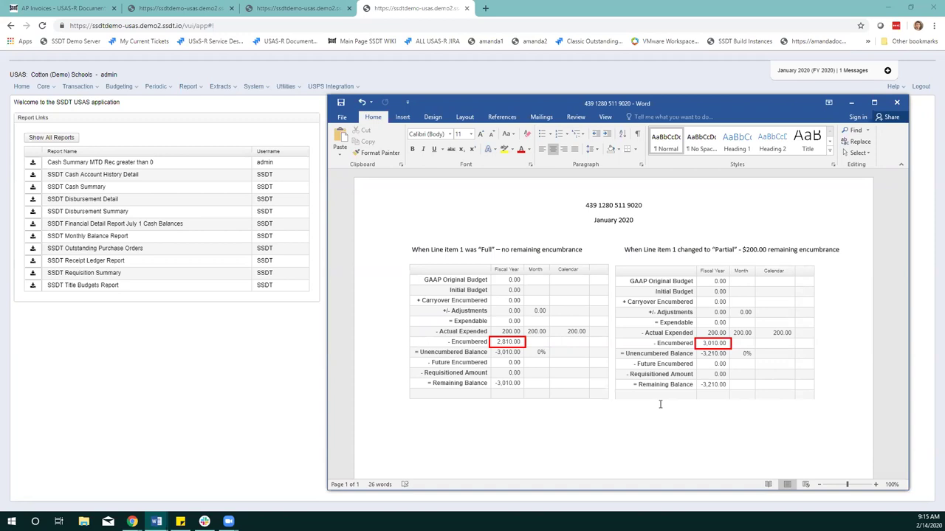
left_click(247, 377)
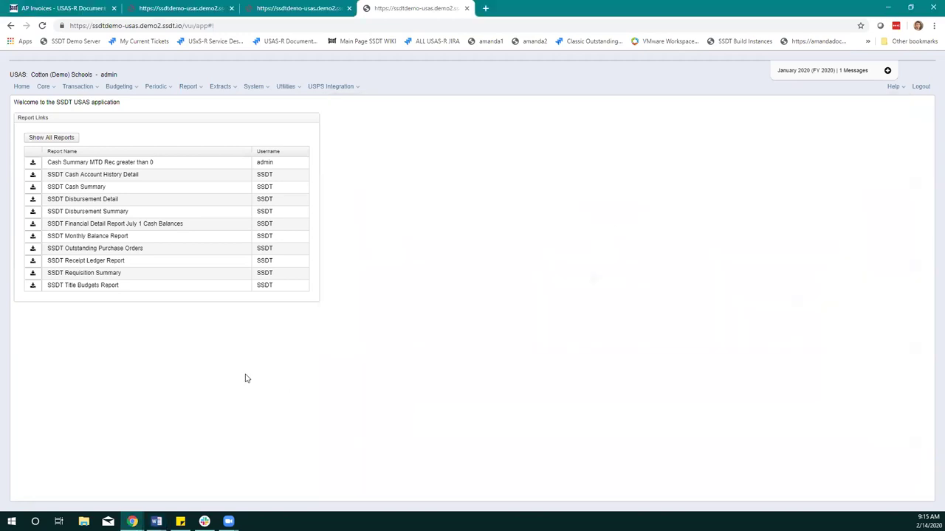
left_click(32, 250)
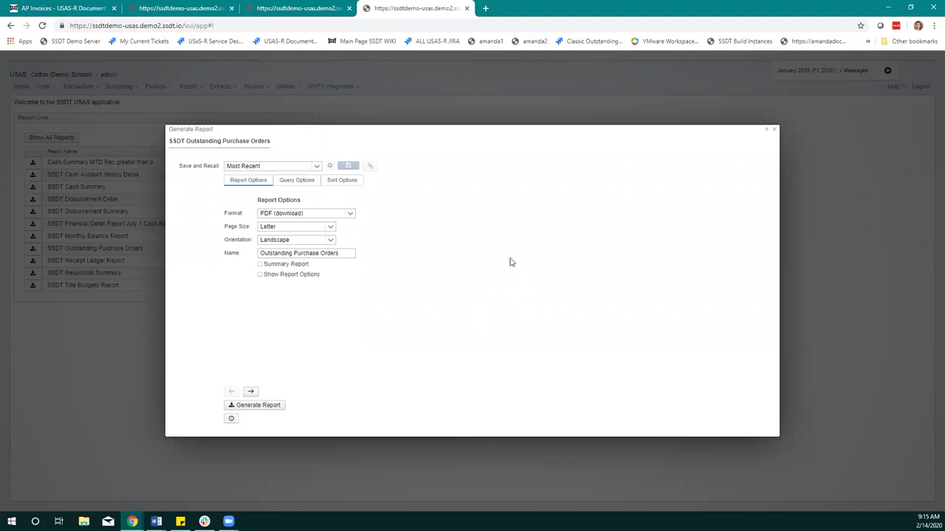
left_click(286, 182)
left_click(245, 185)
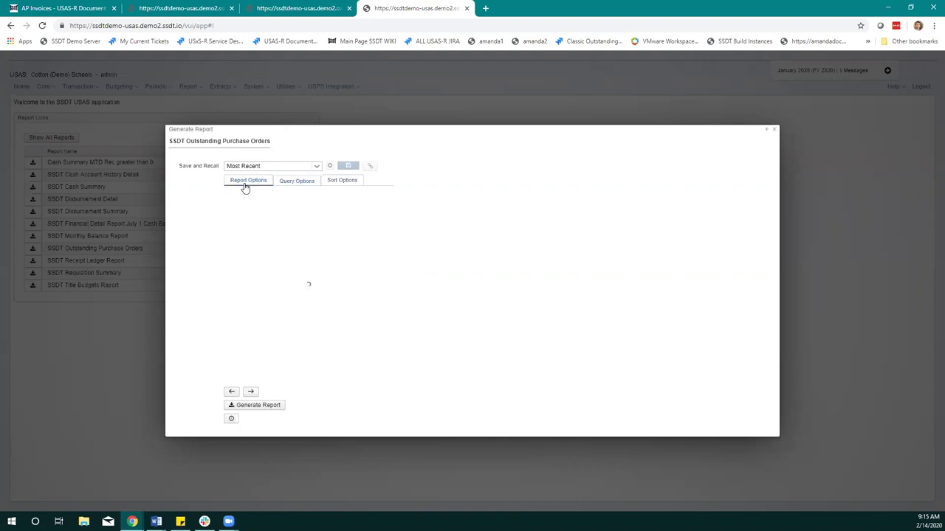
left_click(271, 407)
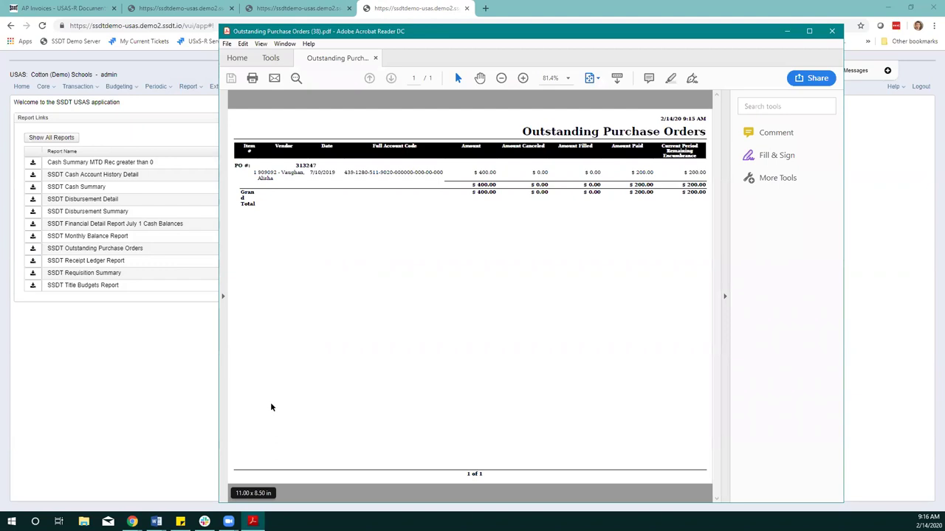
left_click(725, 296)
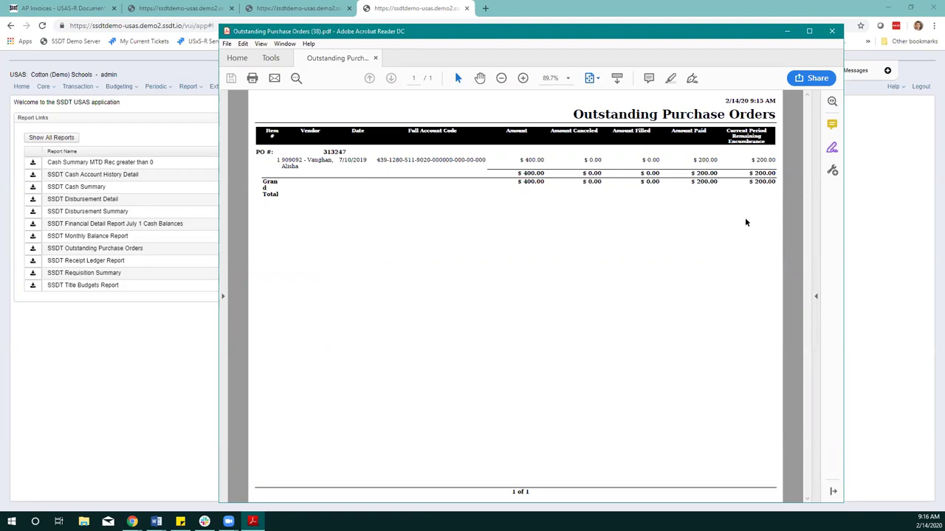
Go back to invoice ASF300 and change line item 1 (Frames) to Full.
left_click(156, 521)
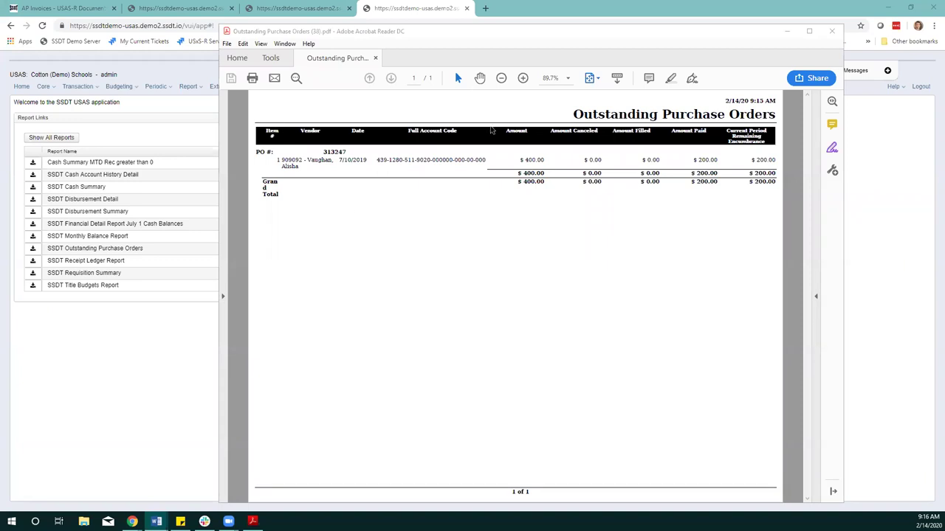
left_click(513, 29)
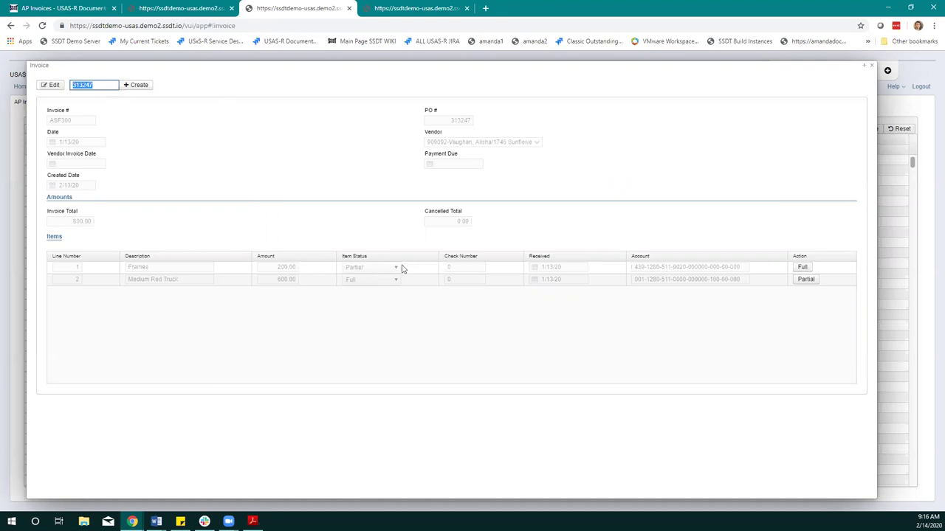
left_click(801, 269)
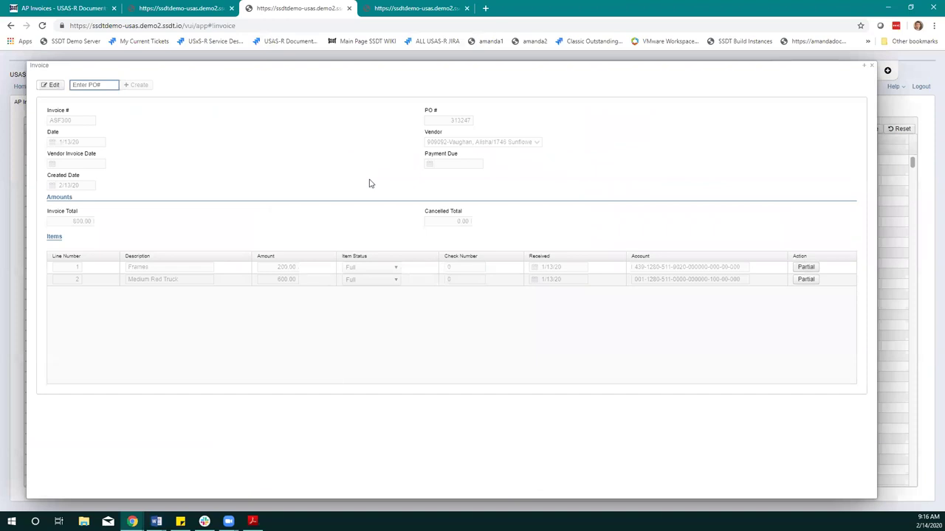
Run the SSDT Outstanding Purchase Orders PDF report again in the third session with the line item set to Full.
left_click(379, 13)
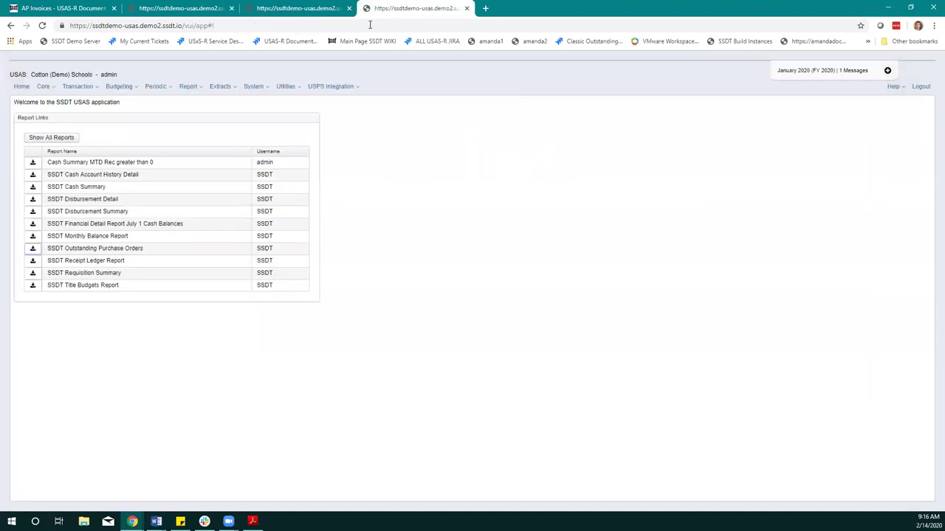
left_click(33, 249)
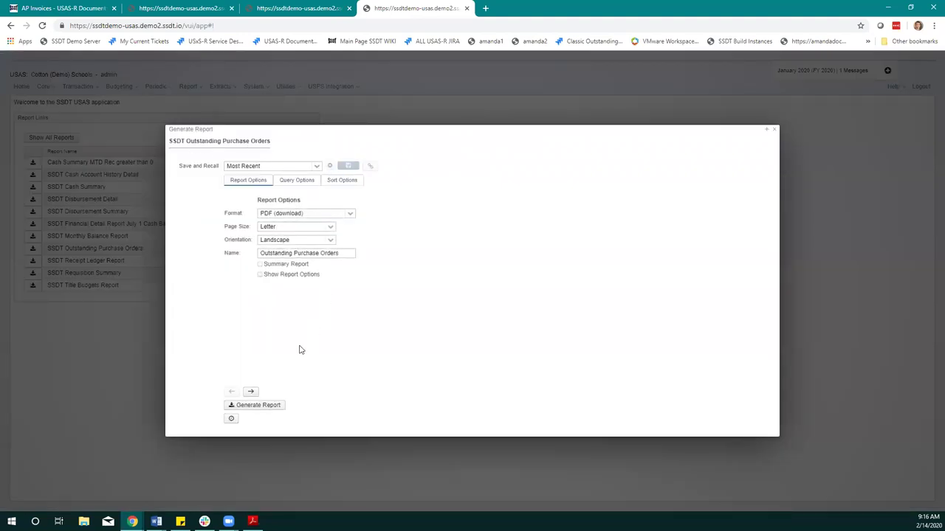
left_click(275, 411)
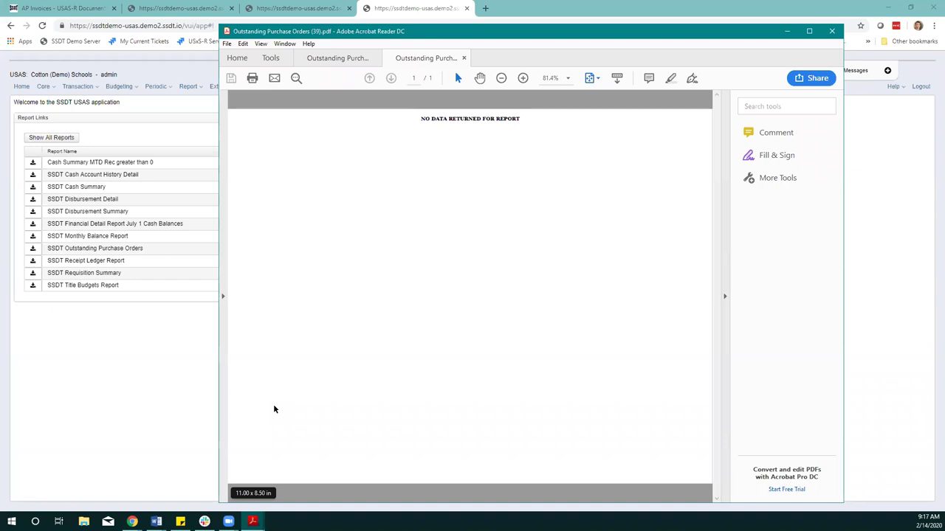
Open the Report Manager page of the USAS-R Documentation from the SSDT wiki's main page.
left_click(81, 9)
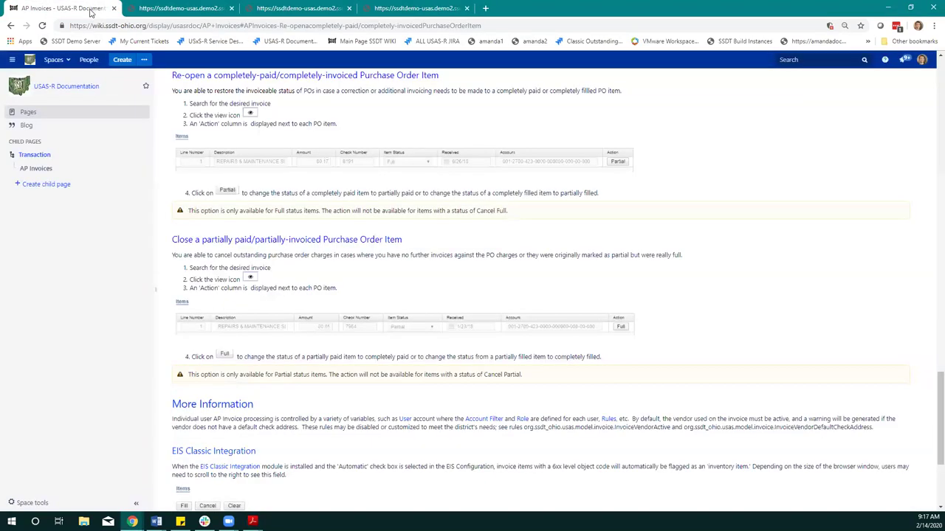
left_click(28, 65)
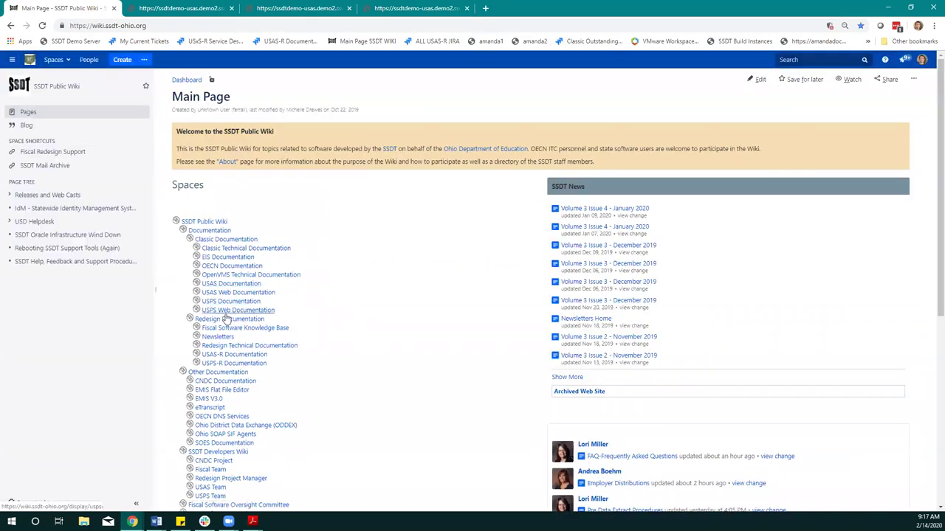
left_click(219, 356)
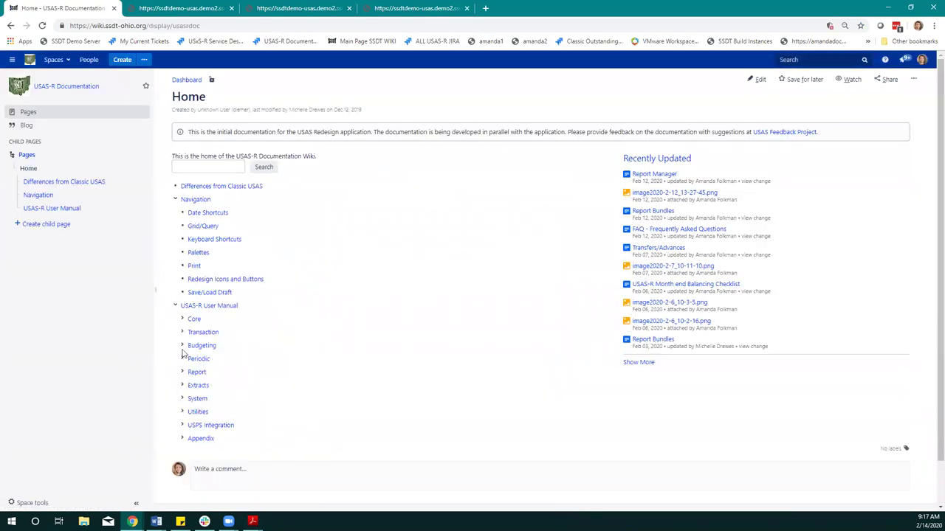
left_click(183, 374)
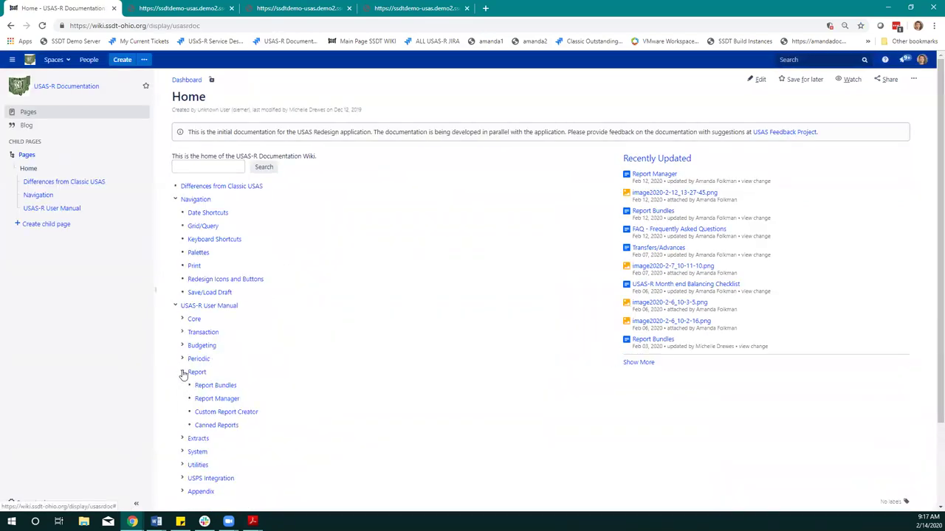
left_click(217, 399)
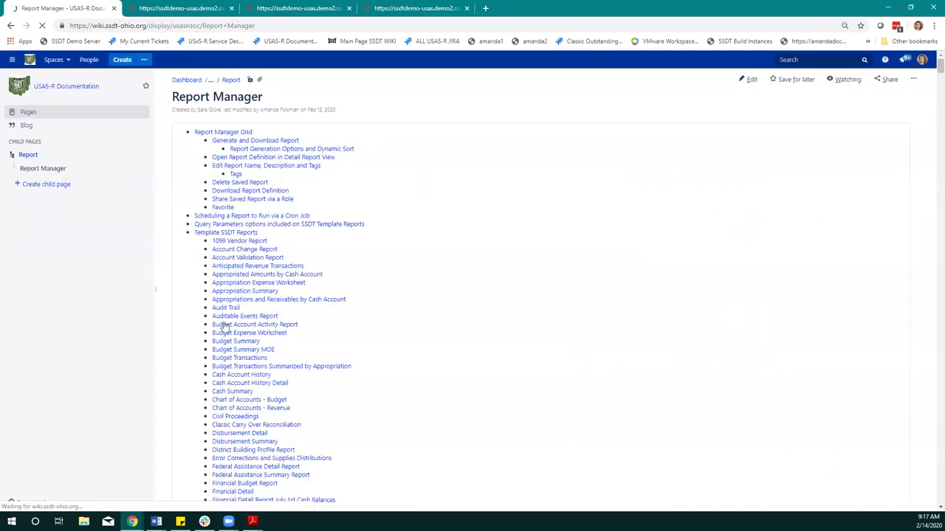
Go to the Outstanding Purchase Orders section and read the note about changing the current period before running the report.
scroll(318, 441, "down", 3)
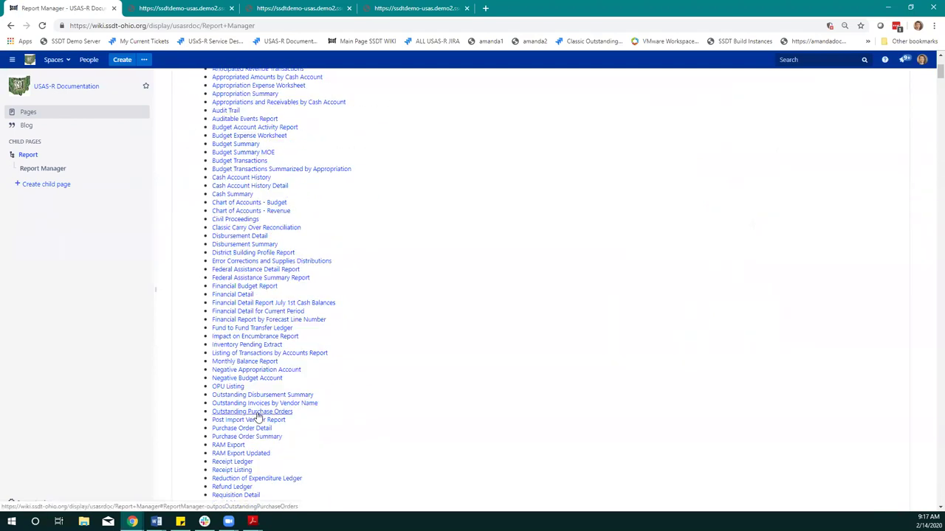
left_click(256, 414)
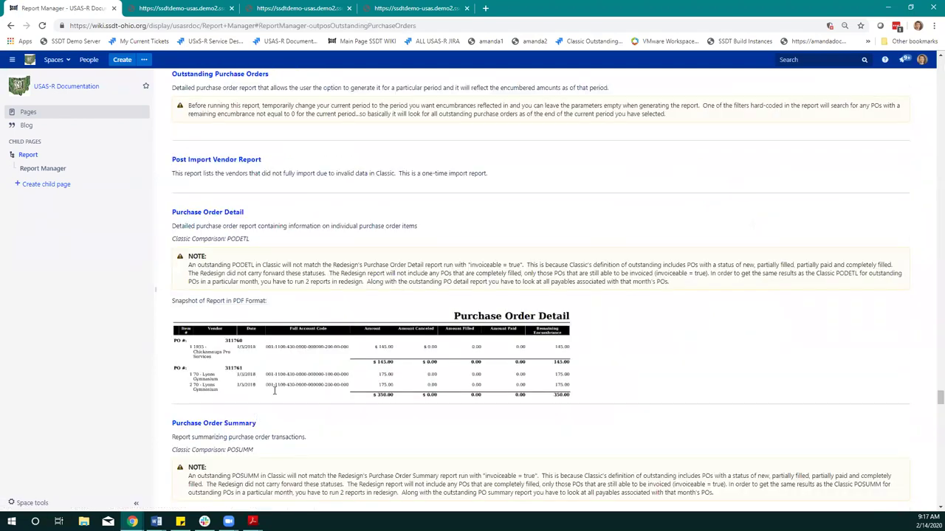
left_click_drag(285, 105, 435, 105)
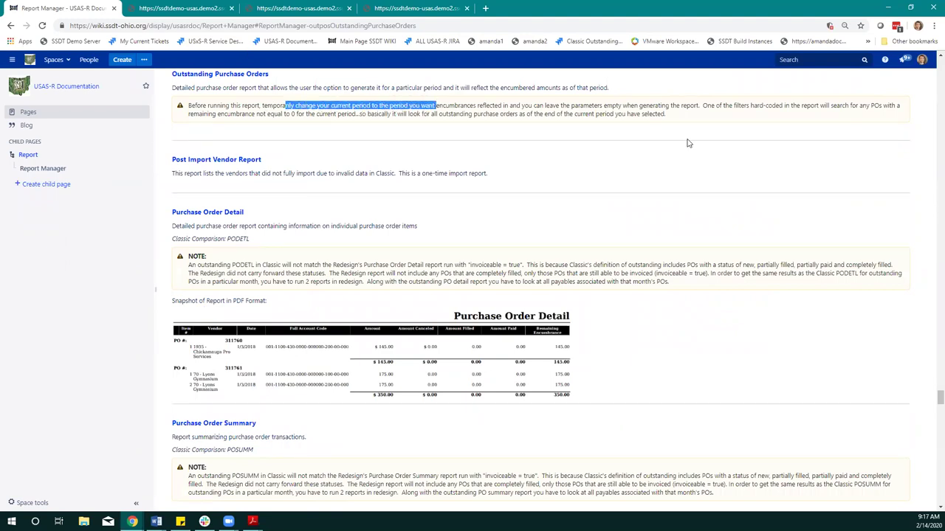
left_click(702, 134)
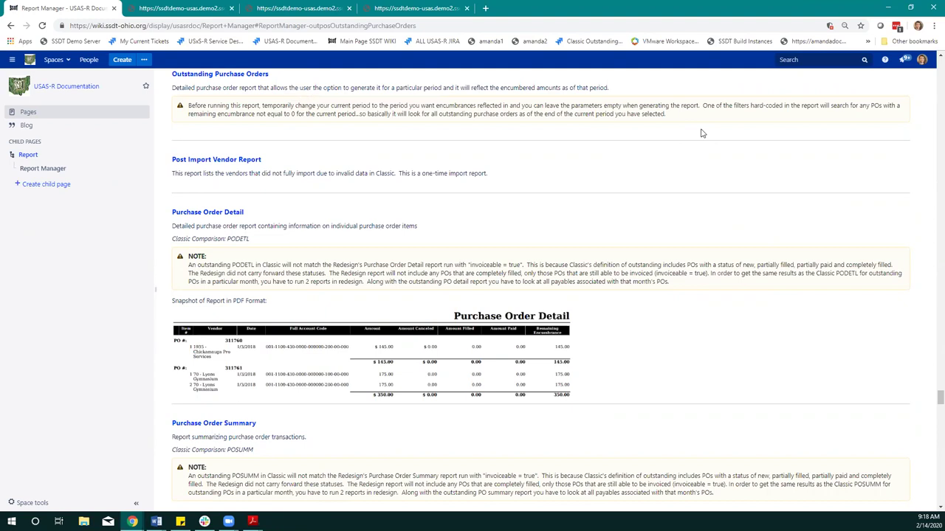
Return to USAS, check the Outstanding Purchase Orders PDF alongside invoice ASF300, and close the invoice view.
left_click(362, 19)
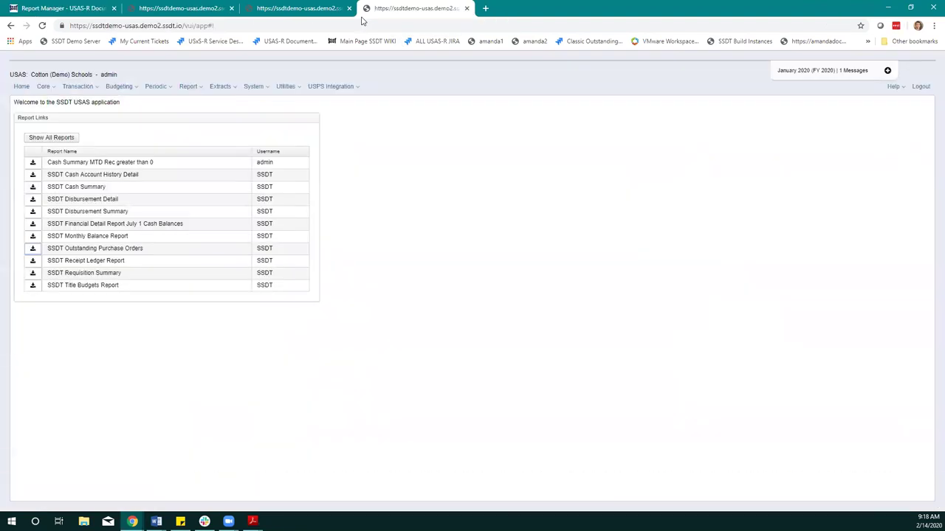
left_click(306, 8)
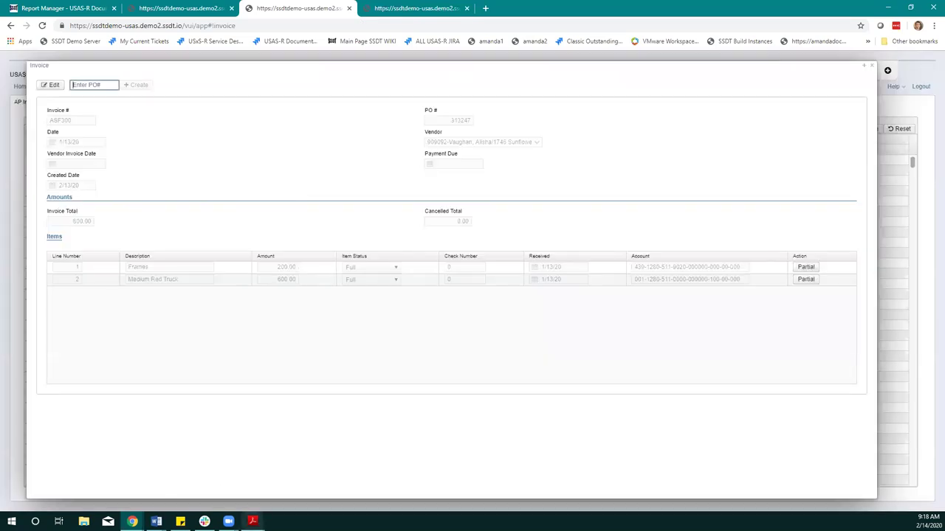
mouse_move(252, 521)
left_click(293, 501)
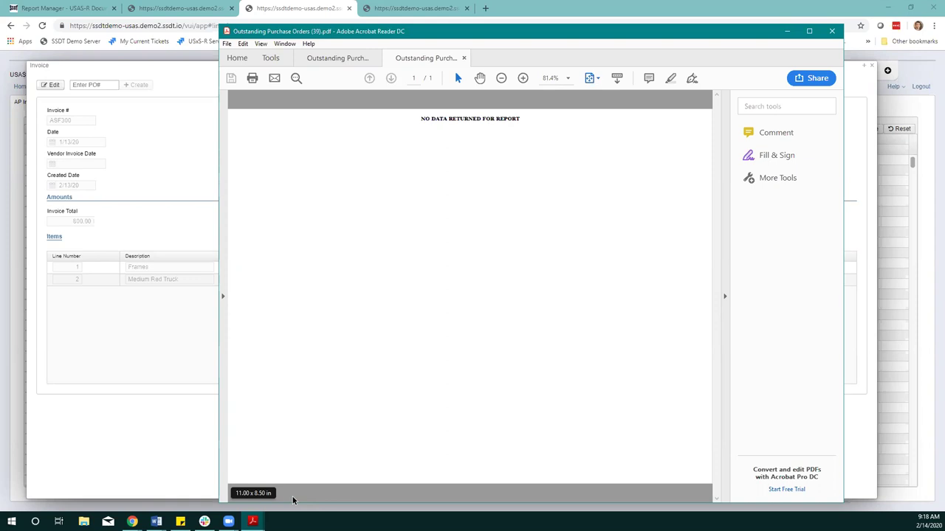
left_click(184, 259)
left_click(872, 66)
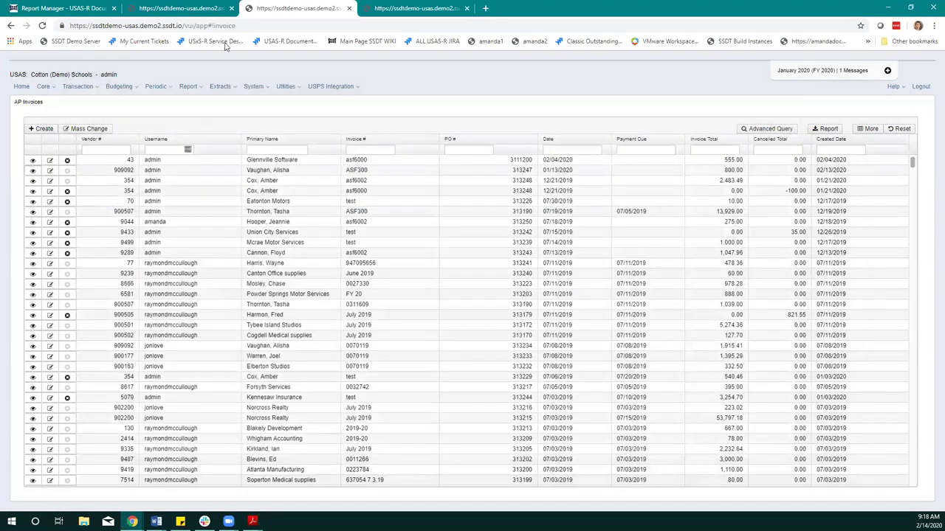
In the third session's posting periods, close January 2020 and make February 2020 the current period.
key("ctrl+Tab")
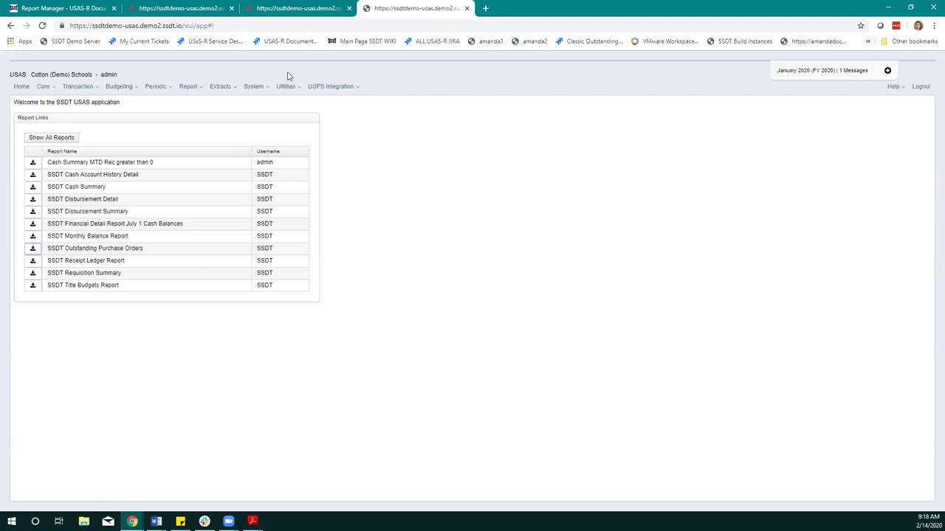
left_click(43, 87)
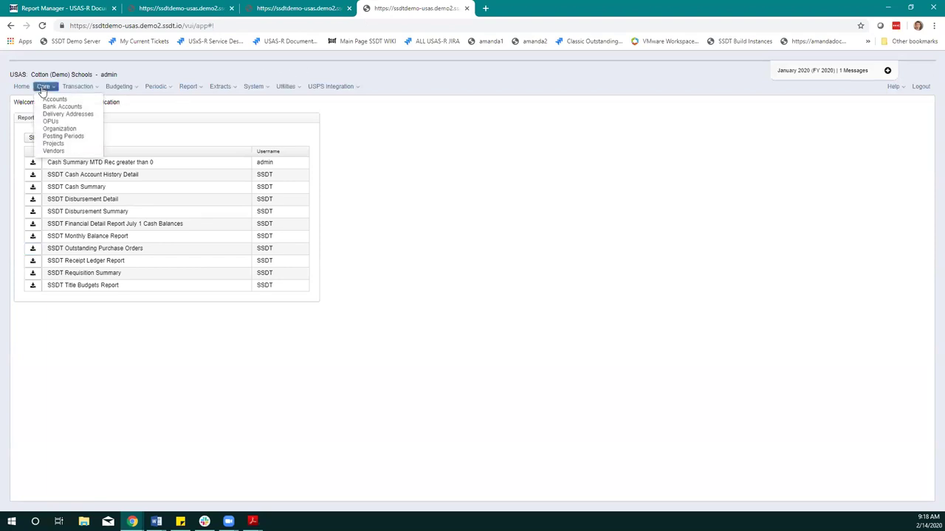
left_click(65, 137)
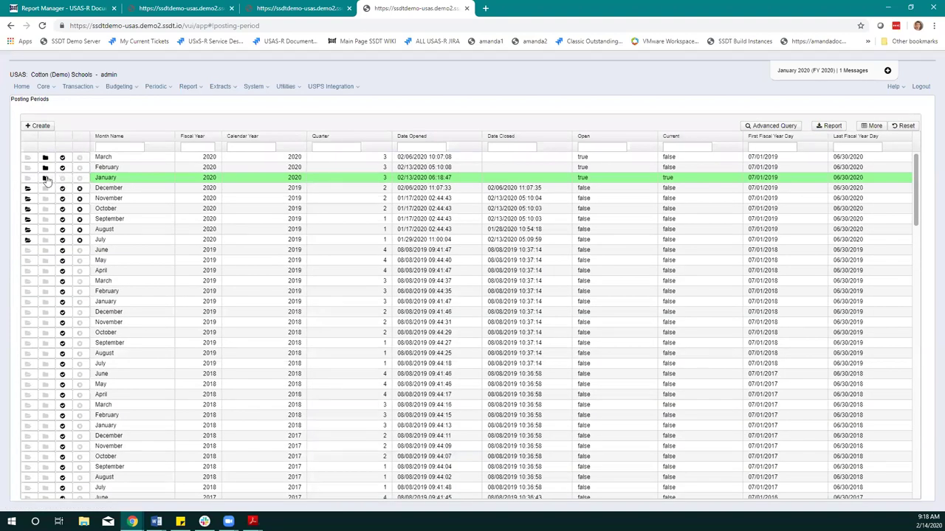
left_click(46, 179)
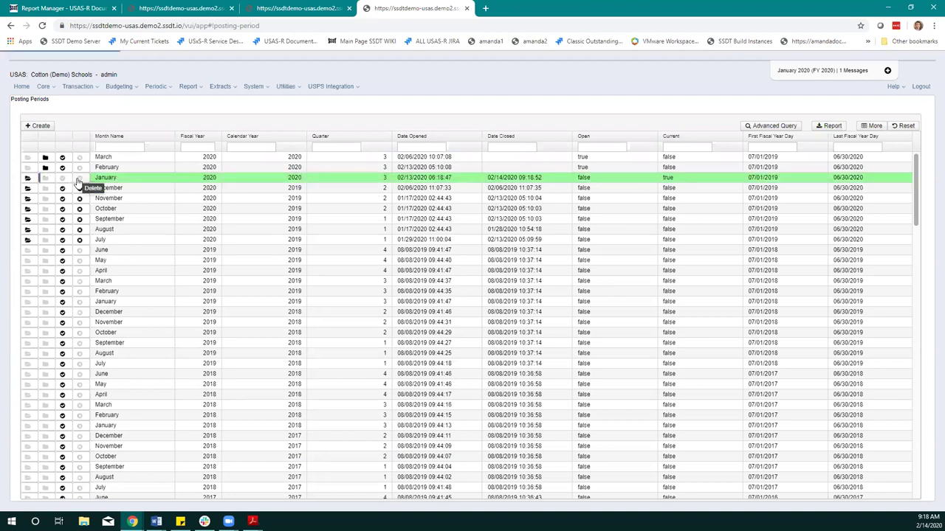
left_click(63, 169)
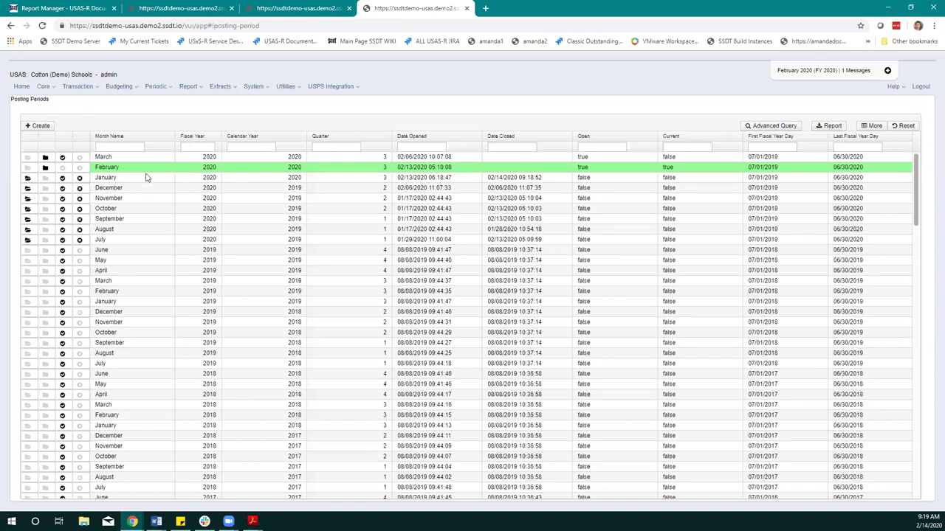
Go back to the AP Invoices session, close the open invoice, reload the page, and view invoice ASF300 again.
left_click(78, 89)
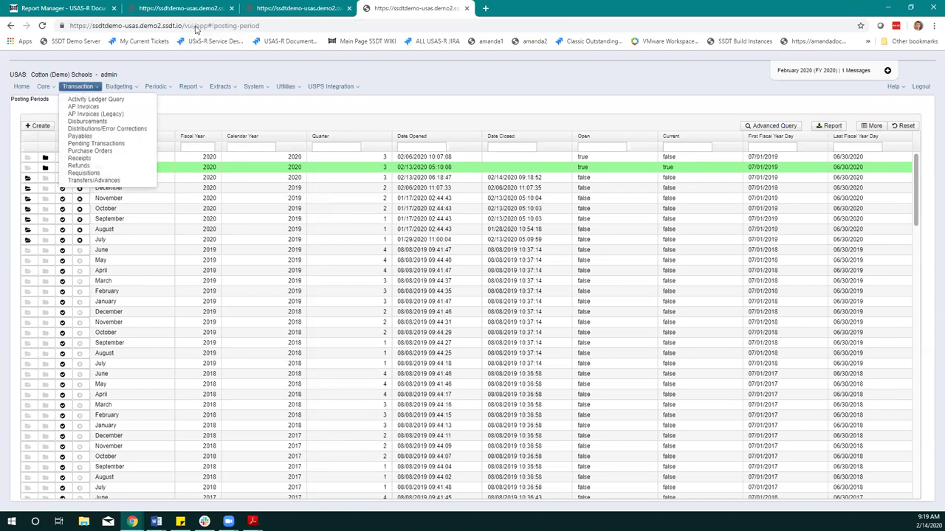
left_click(295, 8)
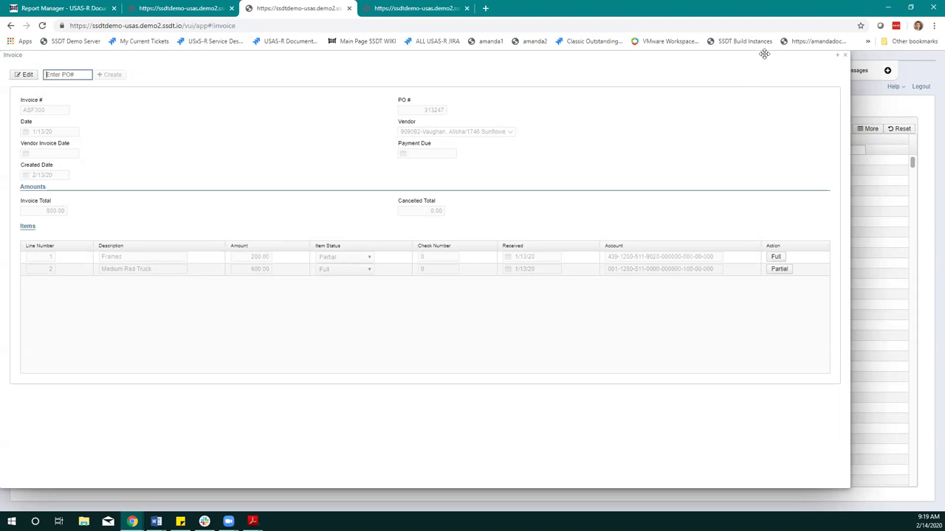
left_click(846, 56)
left_click(42, 26)
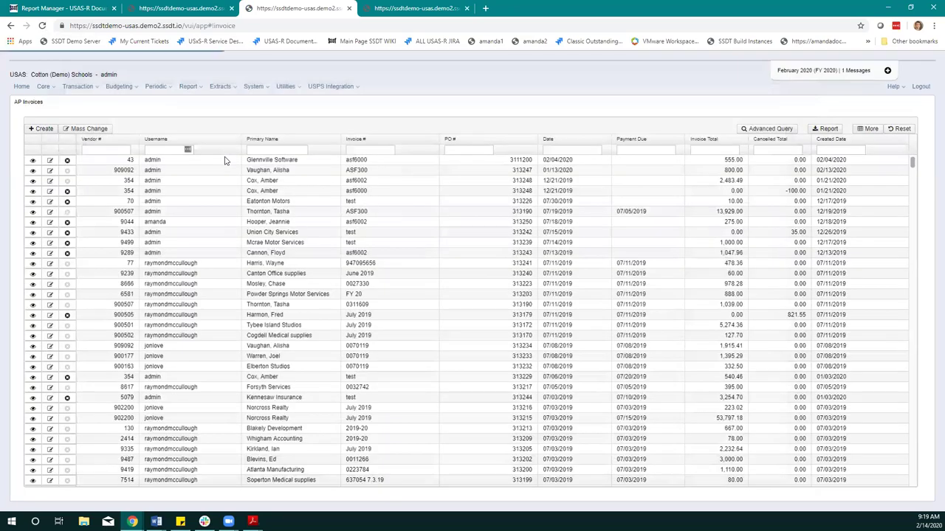
left_click(31, 170)
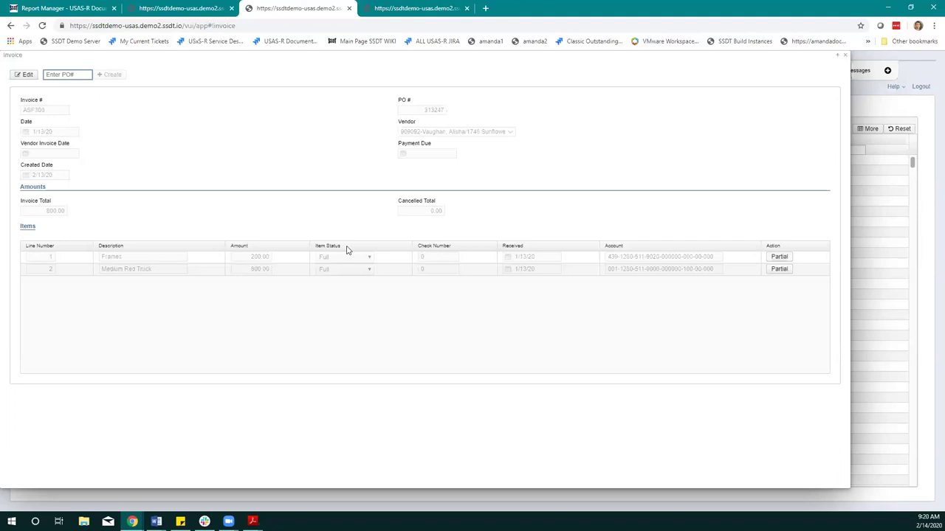
Try to change line item 1 (Frames) to Partial while the January 2020 posting period is closed.
left_click(777, 259)
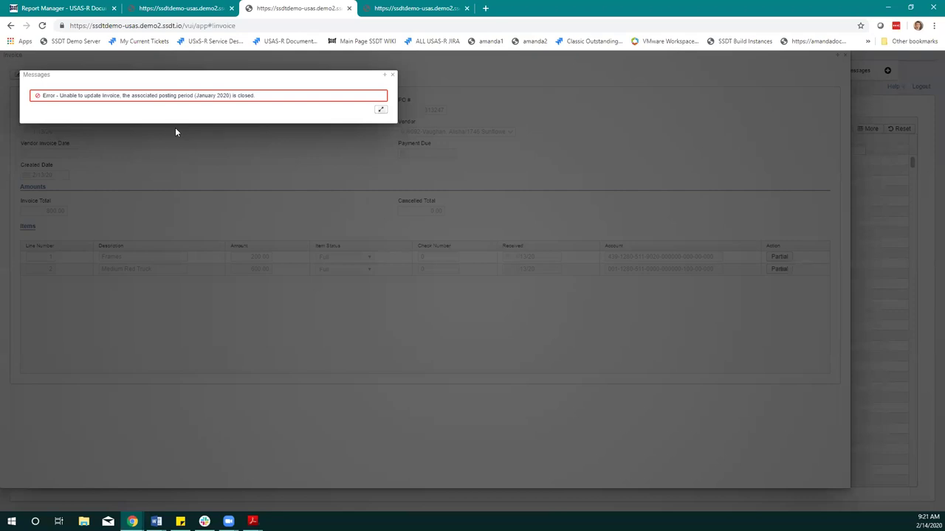
key("alt+Tab")
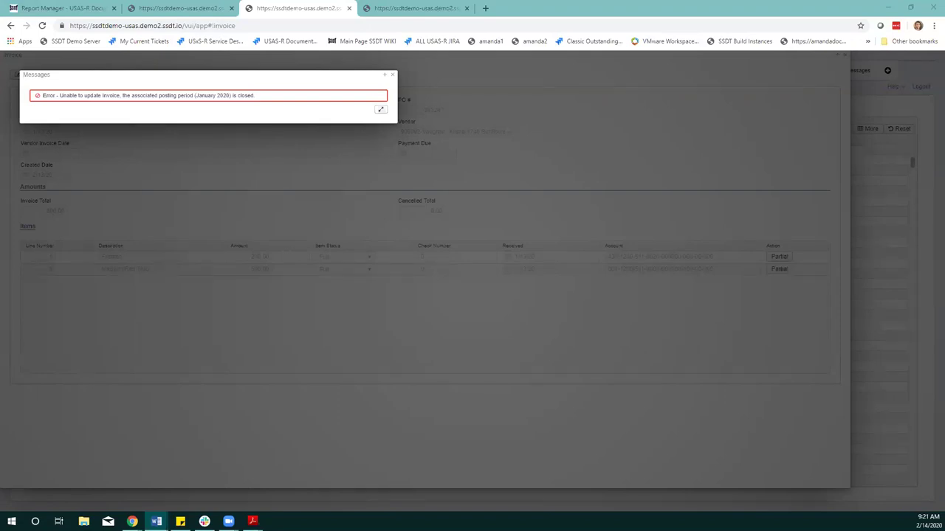
left_click(392, 76)
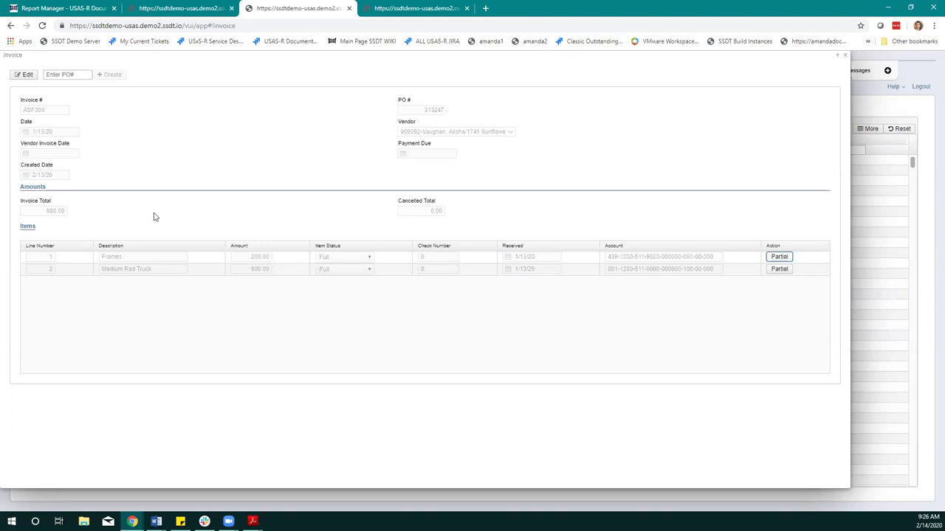
key("alt+Tab")
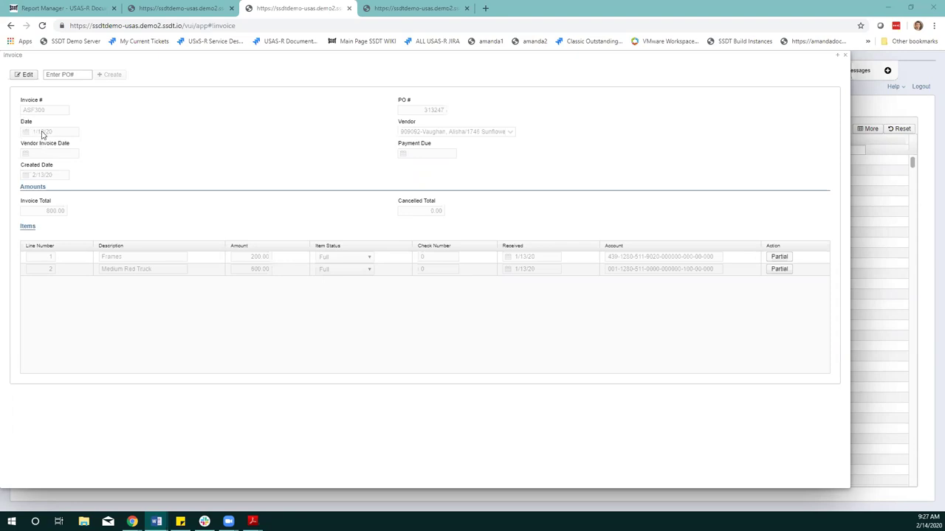
In the third session, open the SSDT Outstanding Purchase Orders report from the home page and recall its Default settings.
left_click(376, 18)
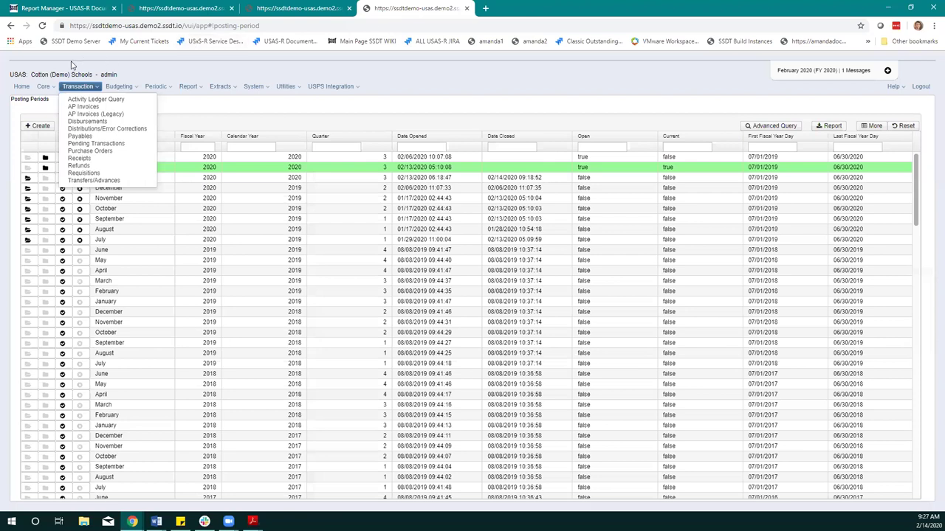
left_click(44, 87)
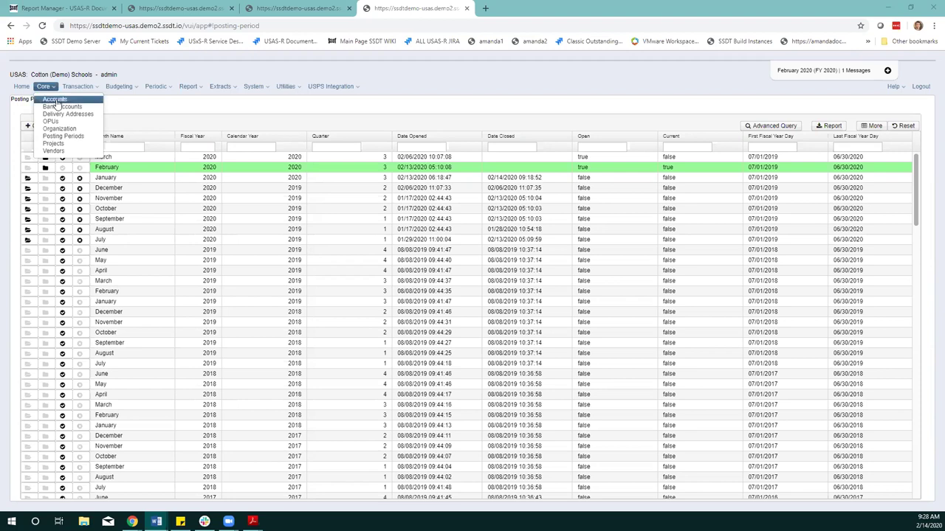
left_click(20, 88)
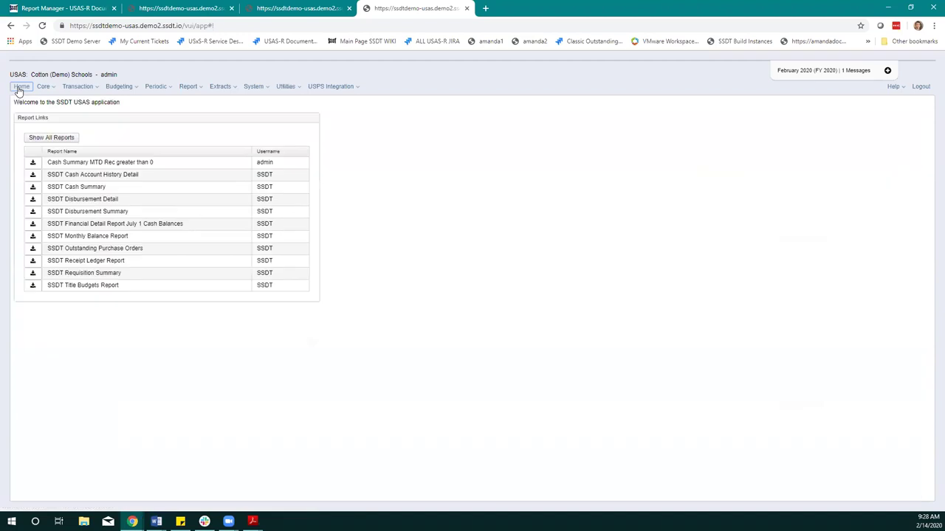
left_click(33, 249)
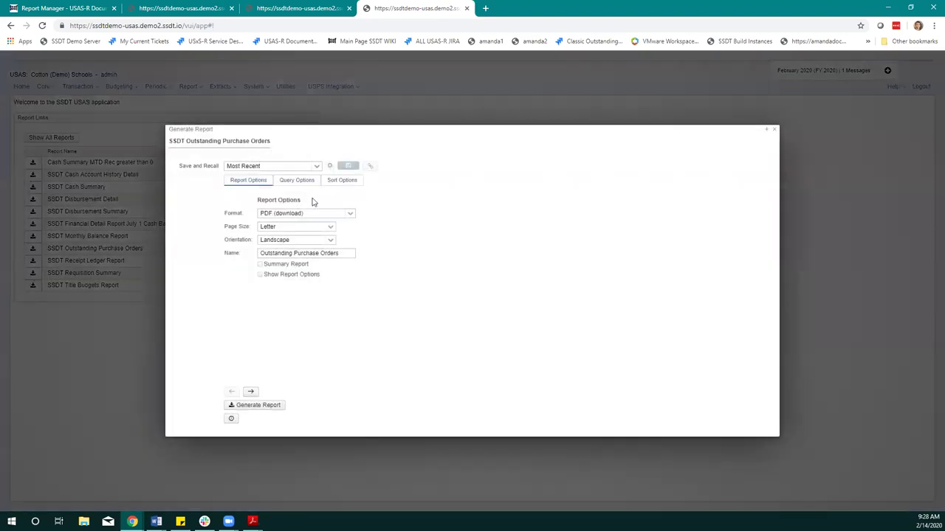
left_click(295, 183)
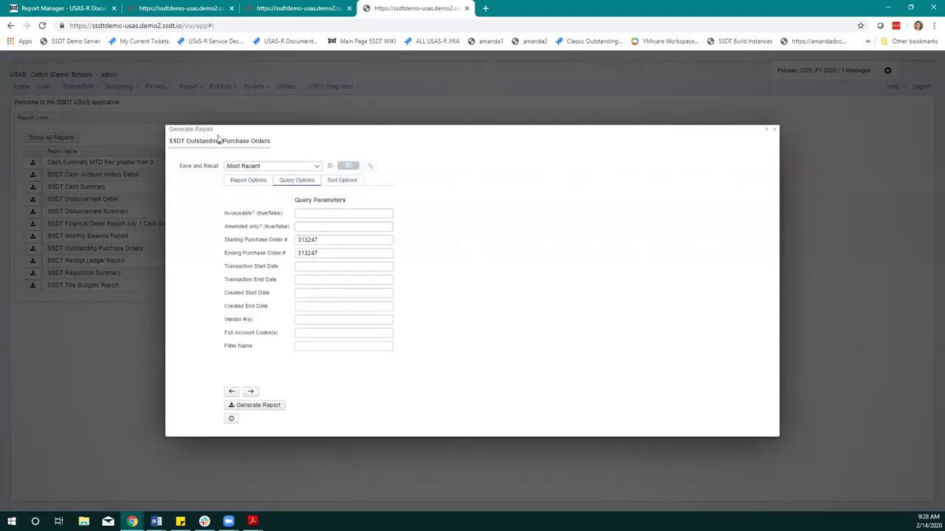
left_click(316, 166)
left_click(288, 185)
Enable Show Report Options, check that the query parameters are empty, and generate the report as a PDF.
left_click(250, 183)
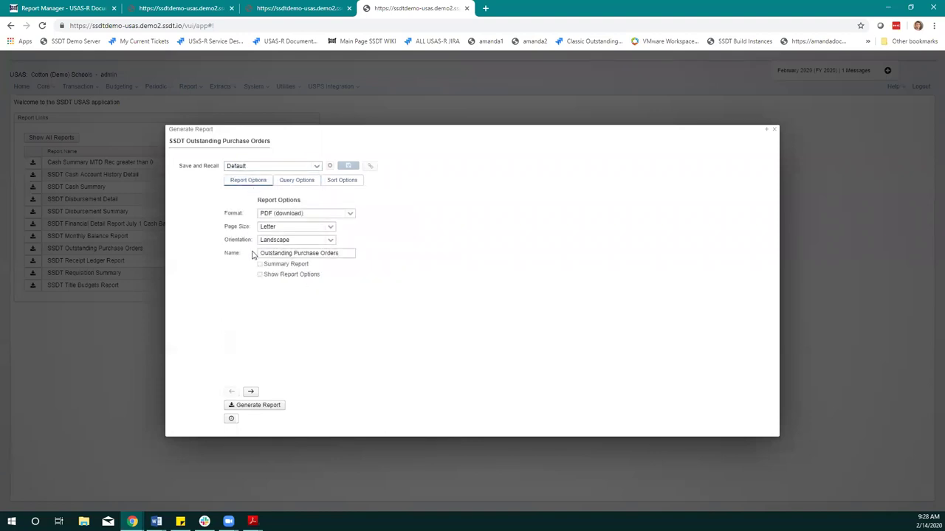
left_click(260, 274)
left_click(291, 184)
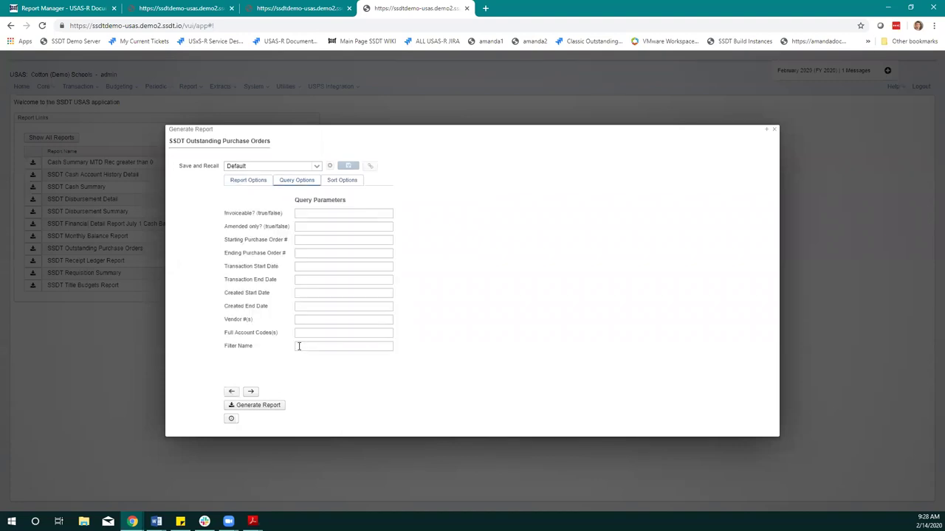
left_click(243, 184)
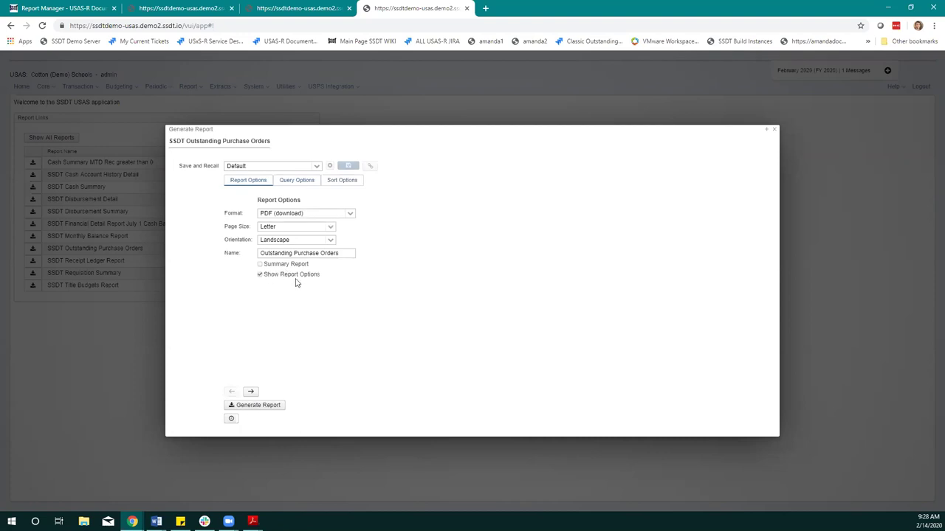
left_click(258, 407)
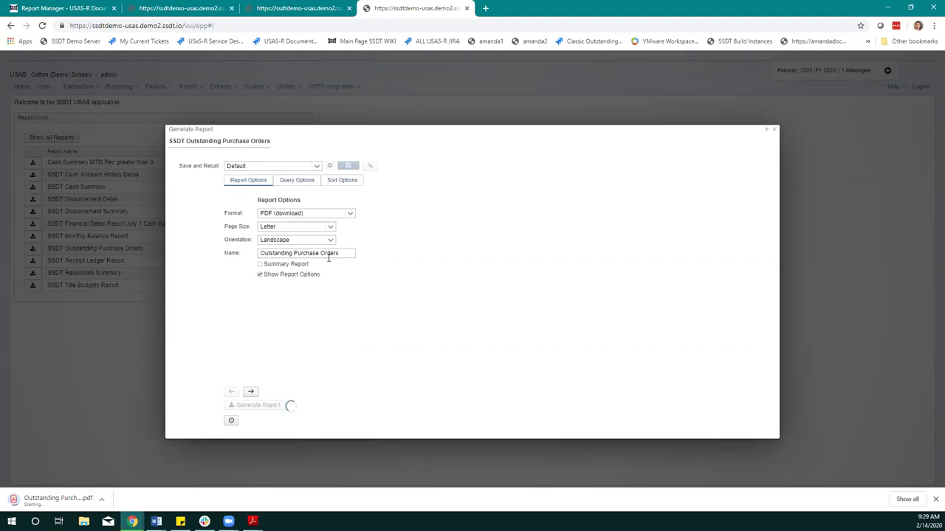
Add January to the front of the report name and remove it again, leaving Outstanding Purchase Orders.
left_click(261, 253)
type("Jan")
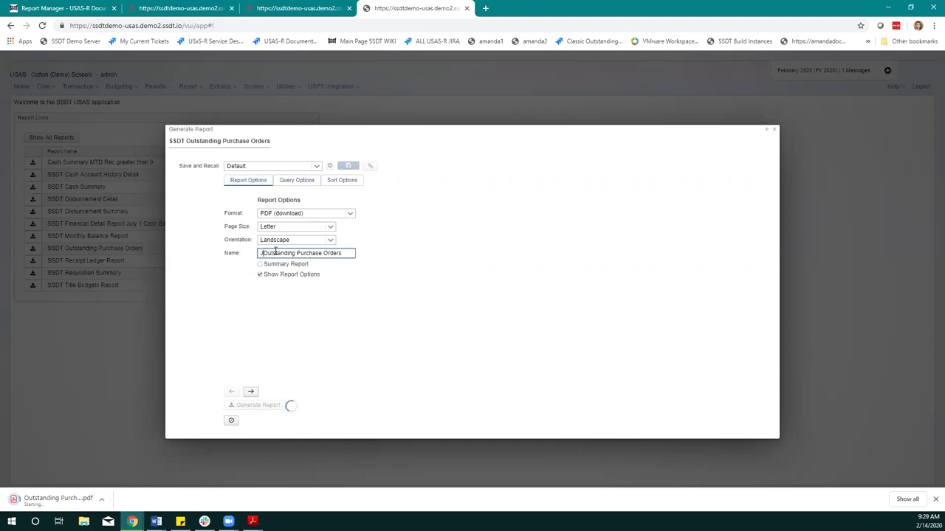
type("uary")
left_click_drag(259, 253, 371, 258)
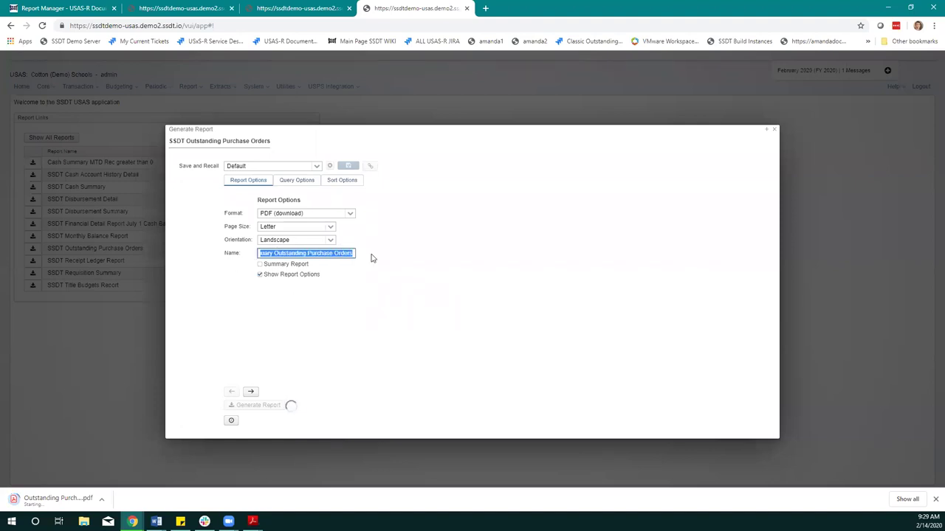
left_click(275, 253)
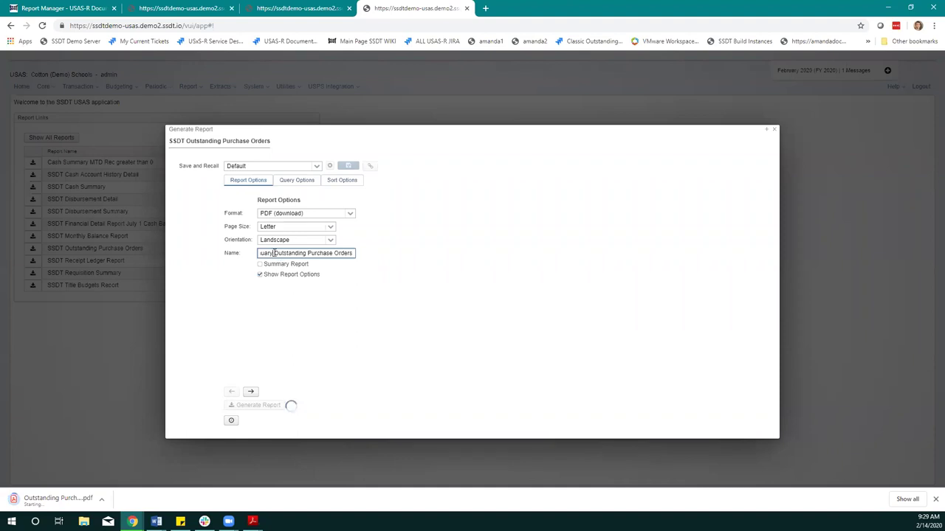
key("Left")
key("Left")
key("Left")
key("Left")
key("Left")
key("Left")
key("Left")
left_click(433, 276)
left_click_drag(281, 254, 255, 253)
key("BackSpace")
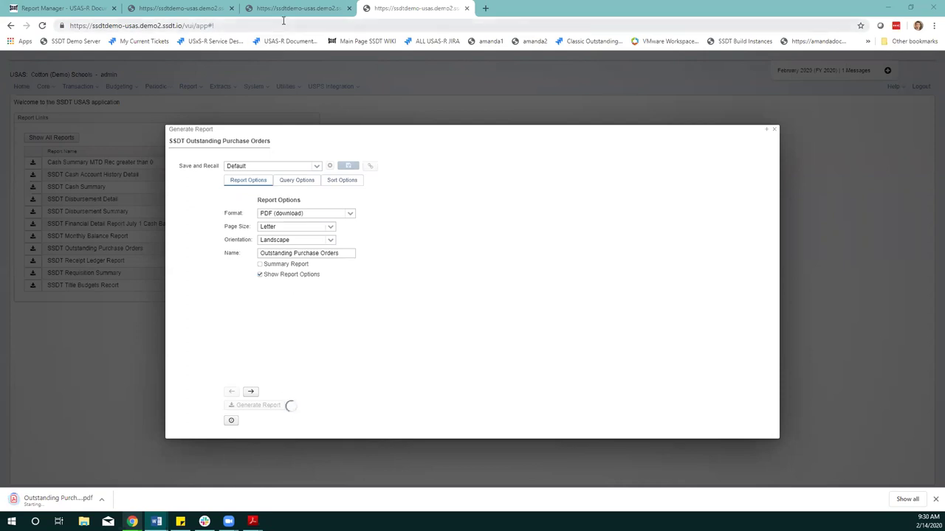
Return to the Purchase Orders session and reload the page.
left_click(161, 9)
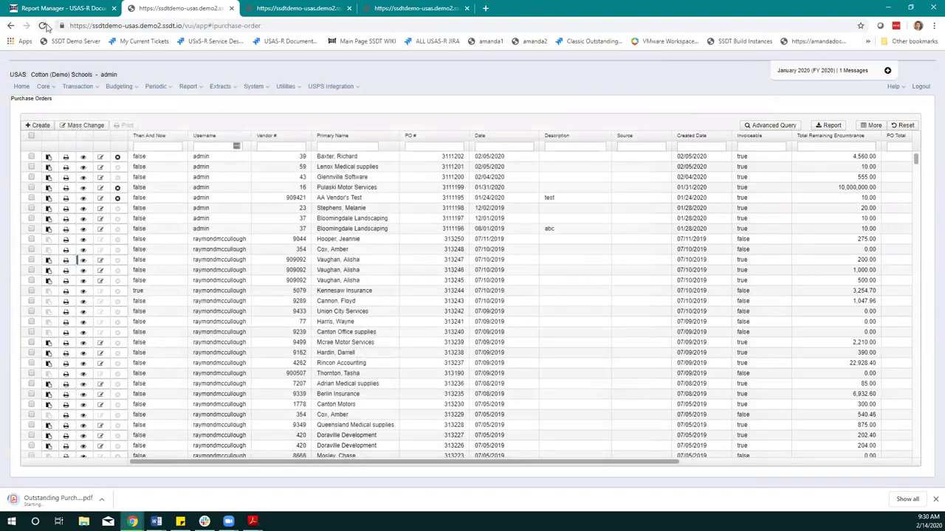
left_click(44, 25)
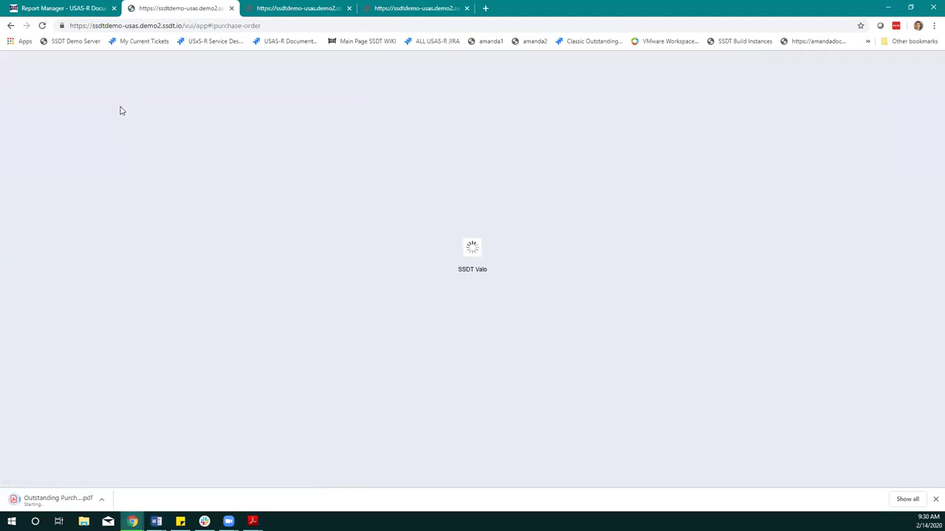
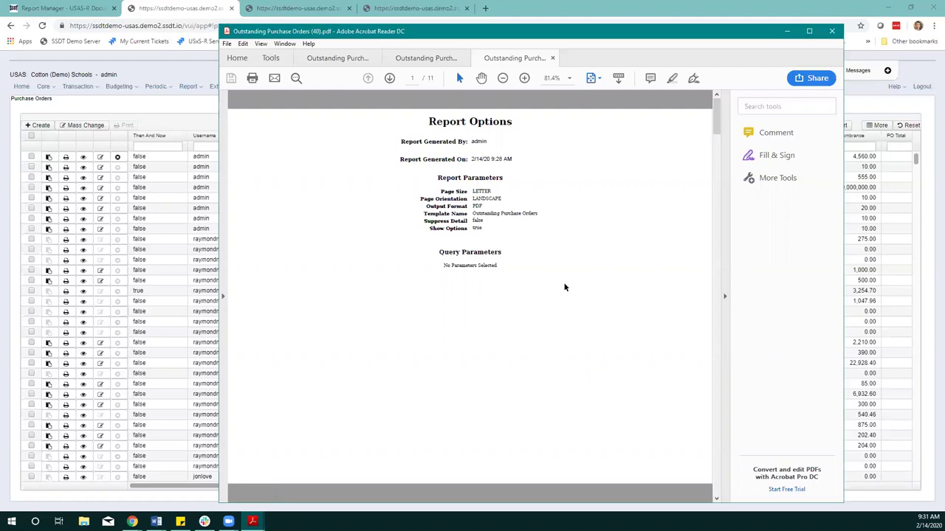
Review the report options and the posting period heading in the generated Outstanding Purchase Orders PDF, and minimize it.
scroll(564, 287, "down", 3)
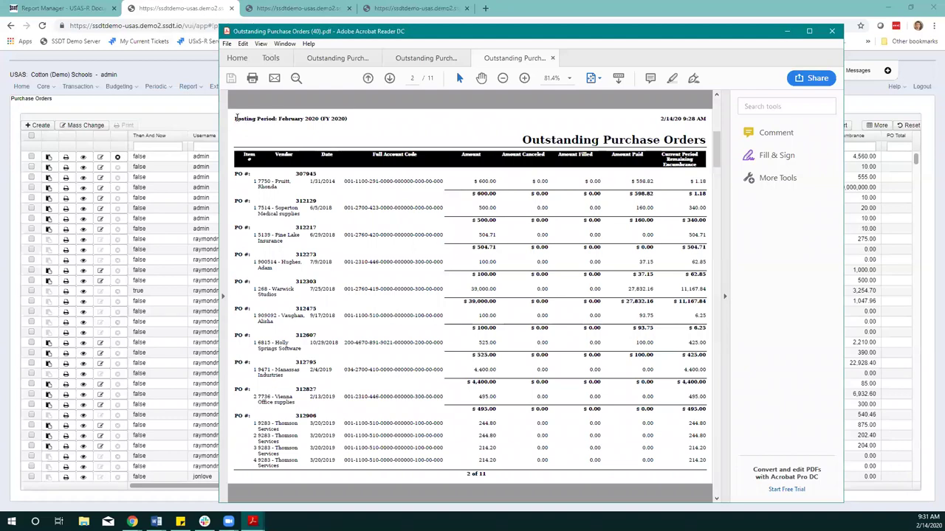
left_click_drag(236, 118, 353, 119)
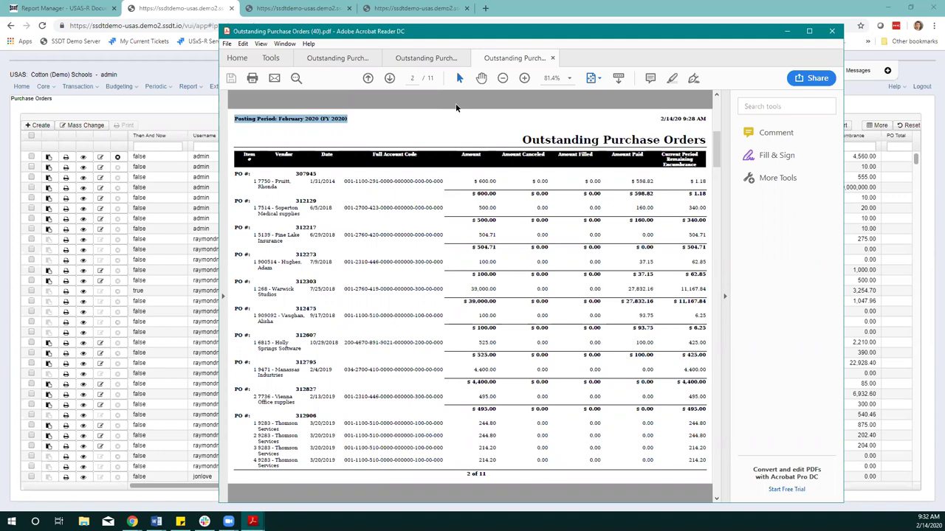
left_click(787, 33)
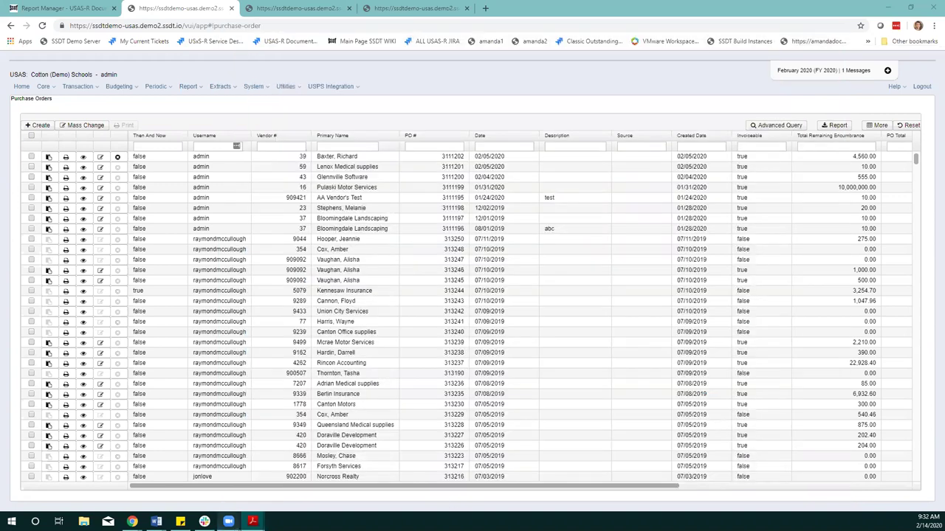
left_click(351, 495)
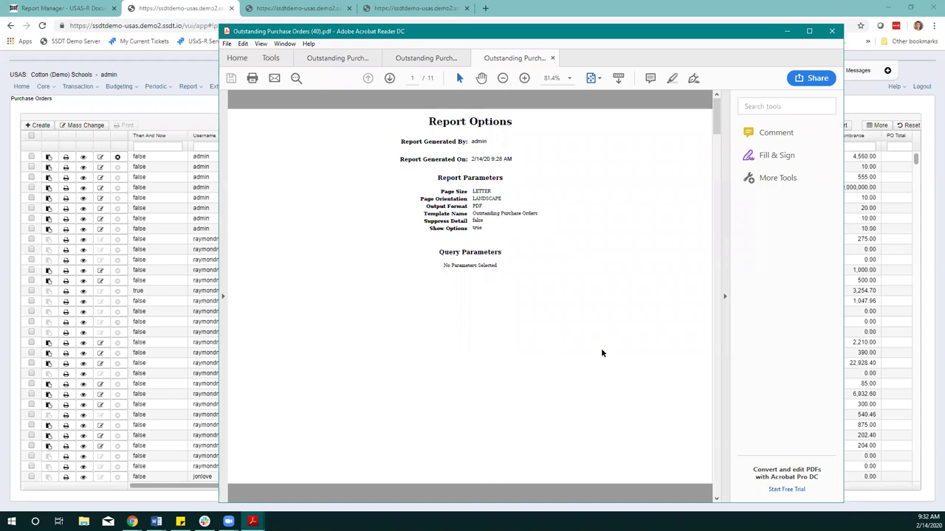
left_click(790, 32)
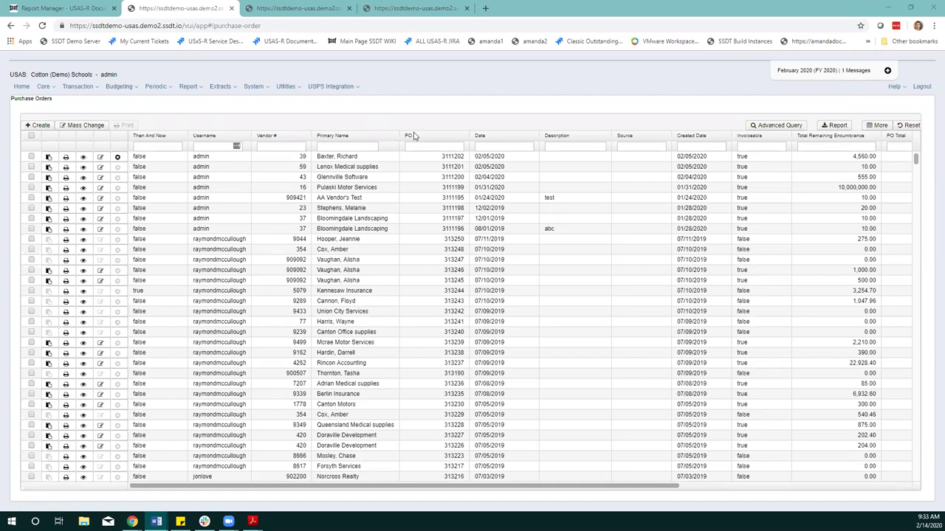
Filter the purchase orders by PO number for the AA Vendor's Test order dated 01/24/2020, and view it.
left_click(434, 146)
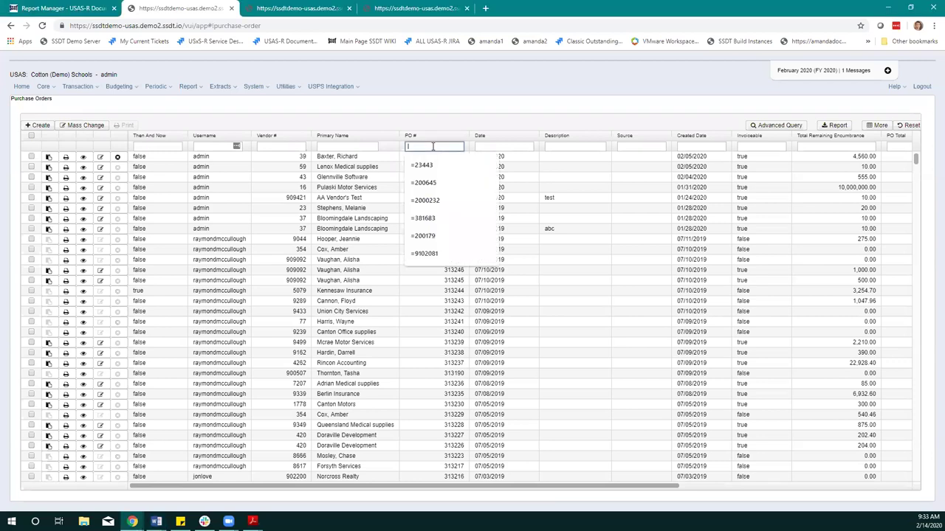
type("3111195")
key("Return")
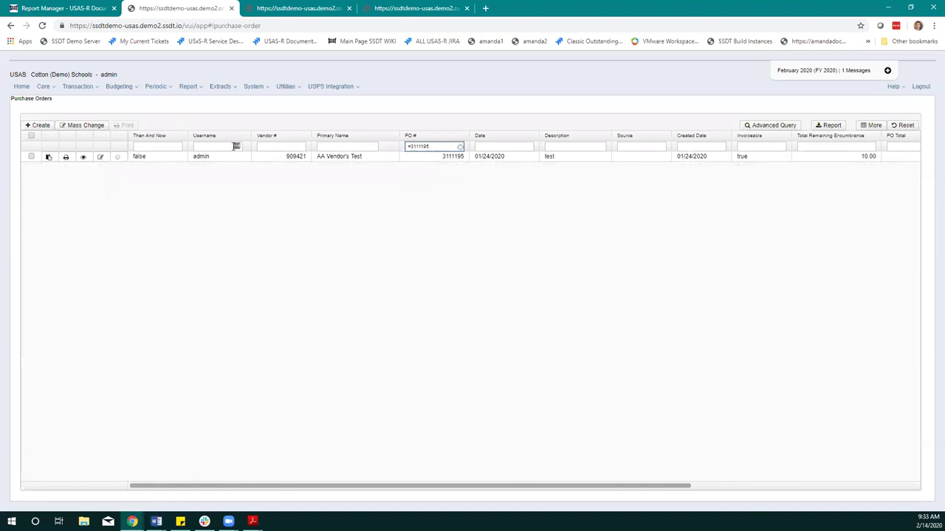
left_click(80, 157)
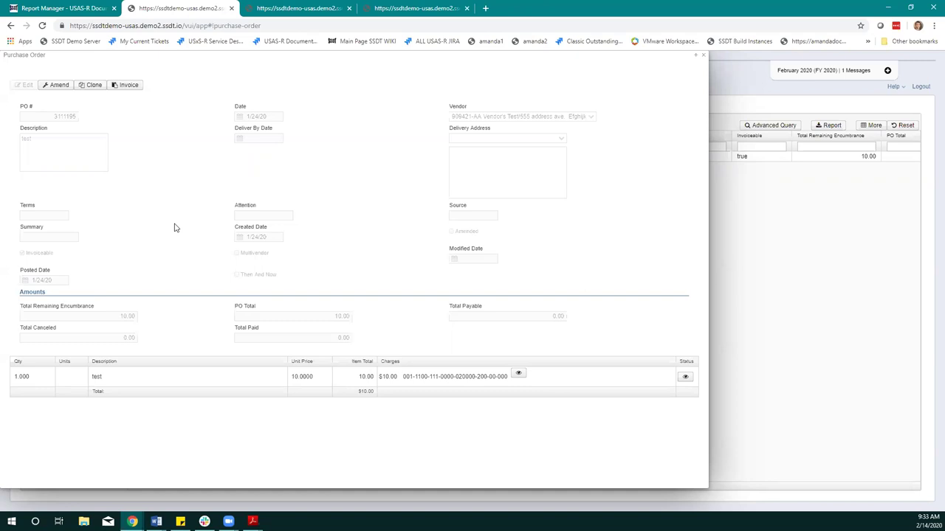
Start an invoice from the open purchase order and enter asf6002 as the invoice number.
left_click(124, 87)
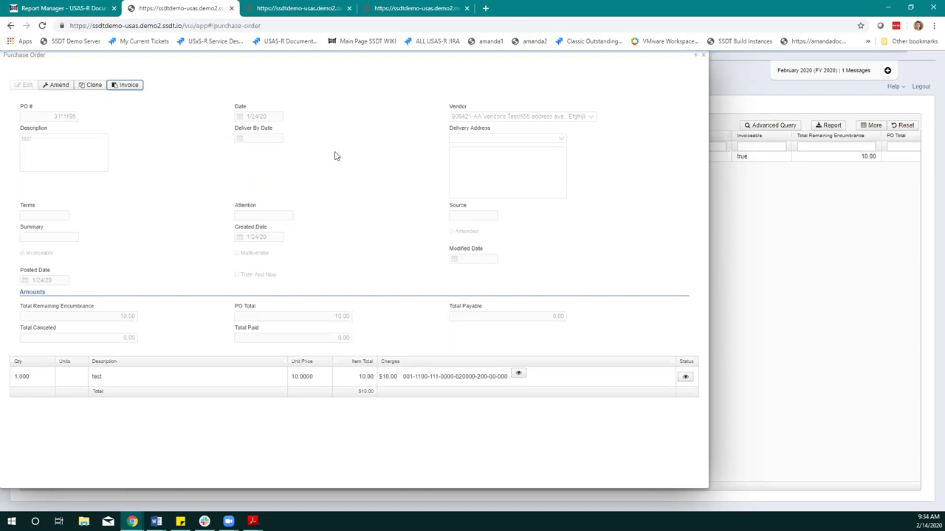
left_click(156, 521)
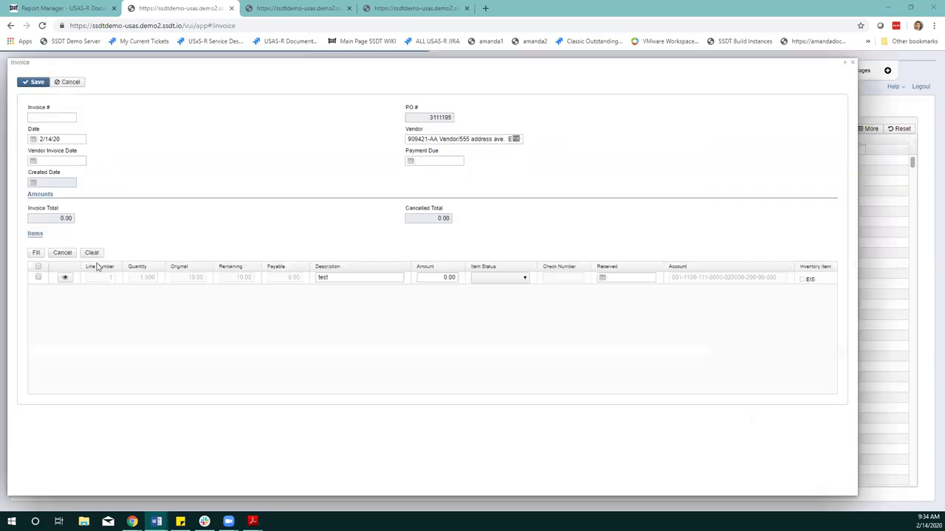
left_click(62, 116)
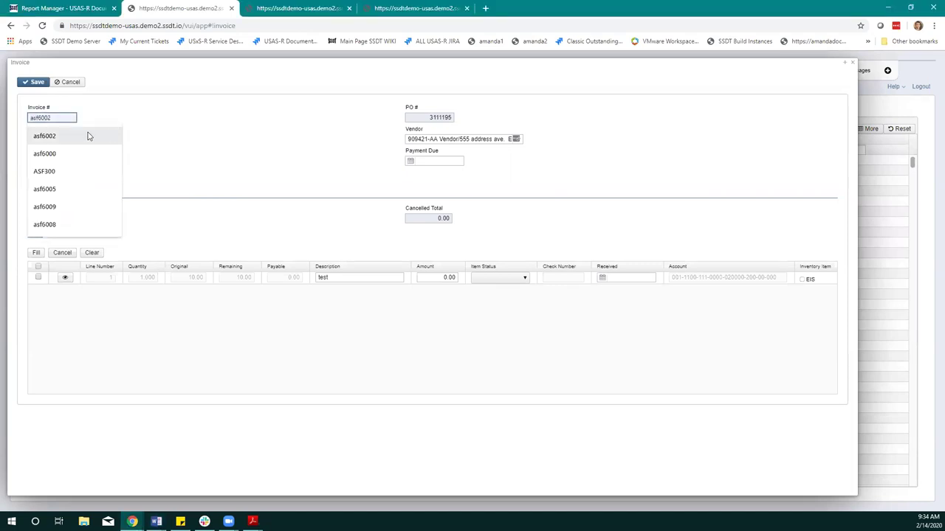
left_click(79, 136)
left_click(176, 164)
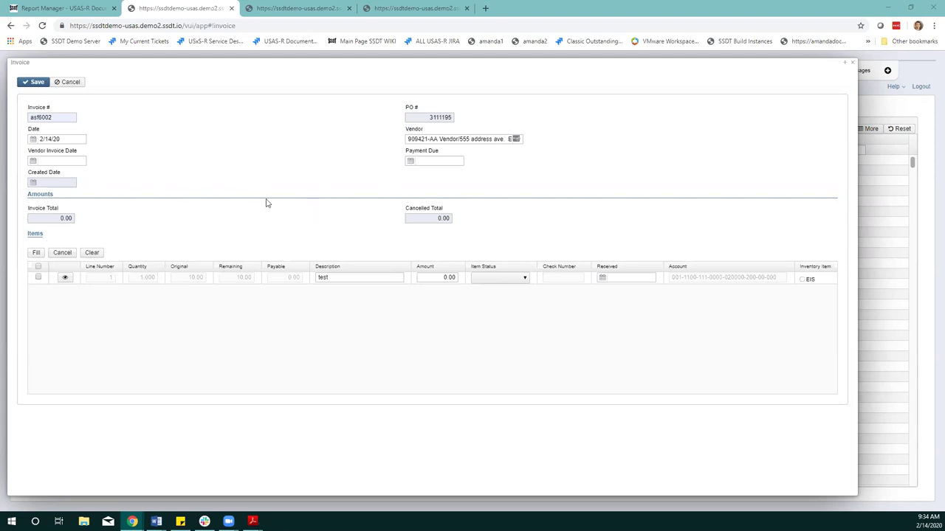
Cancel the full 10.00 of the test line item, save the invoice, and close it.
left_click(38, 277)
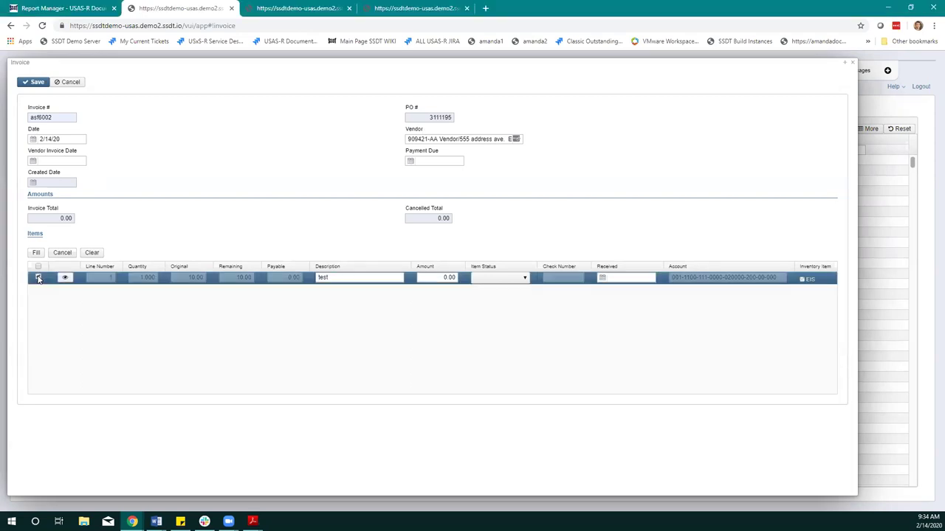
left_click(63, 256)
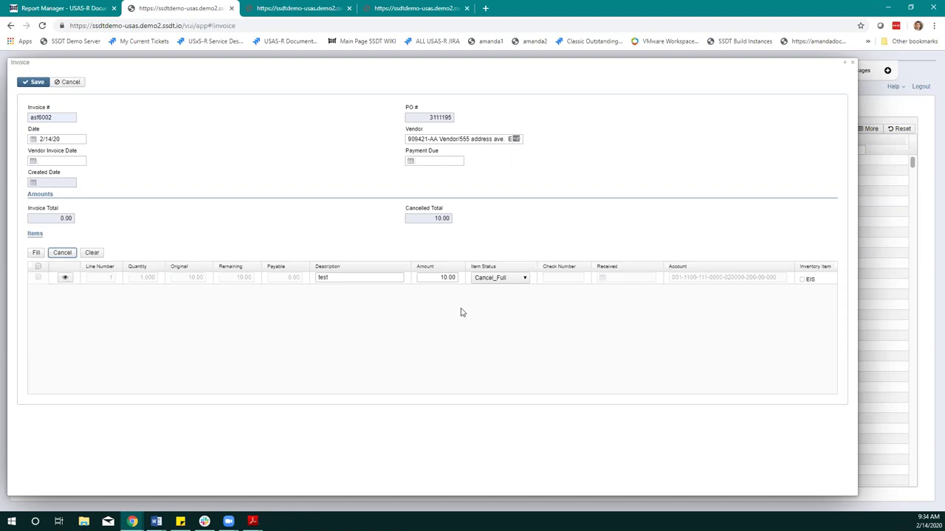
left_click(22, 85)
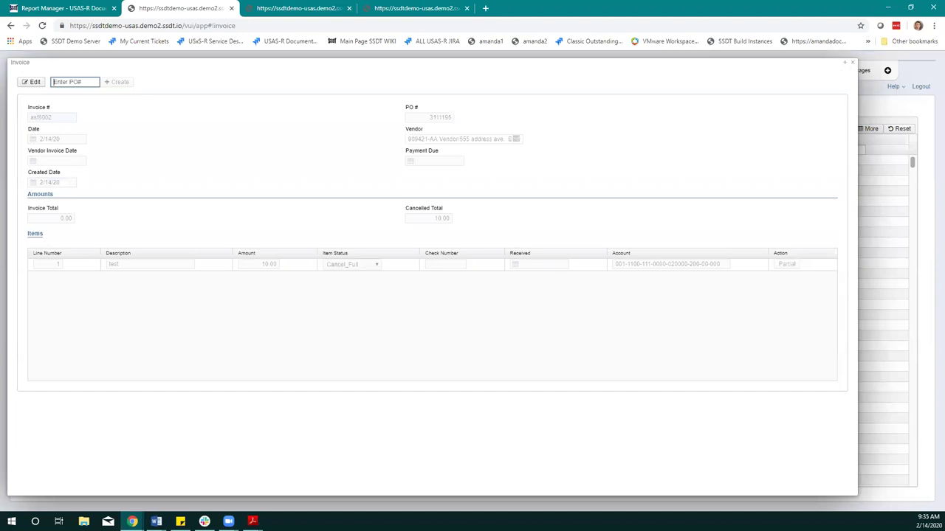
key("alt+Tab")
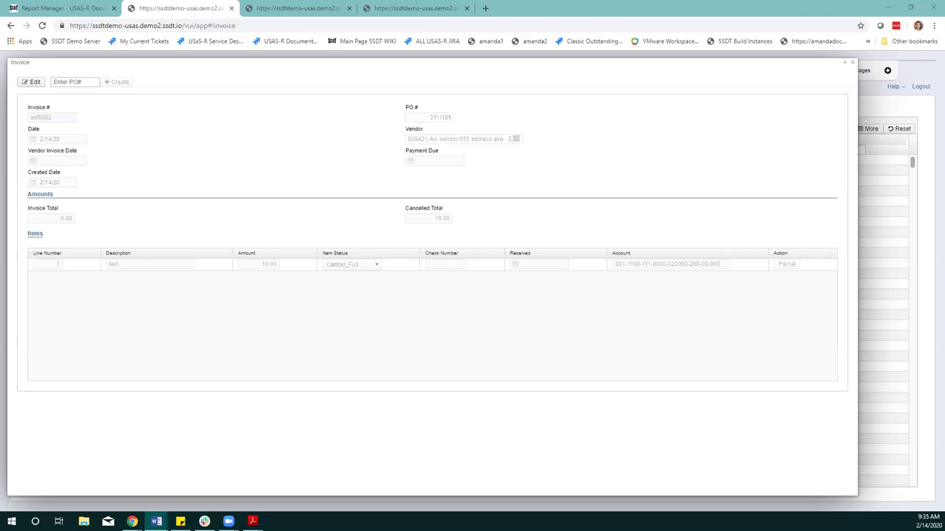
left_click(854, 65)
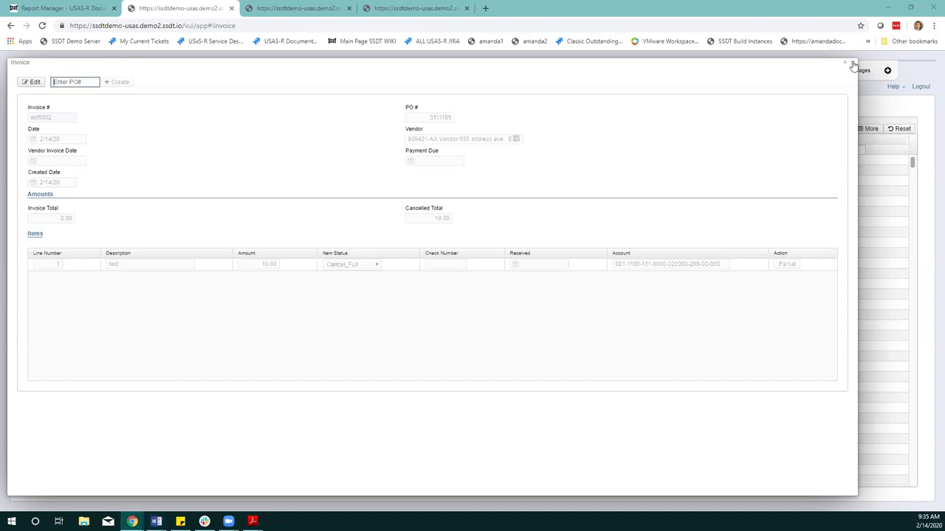
left_click(853, 65)
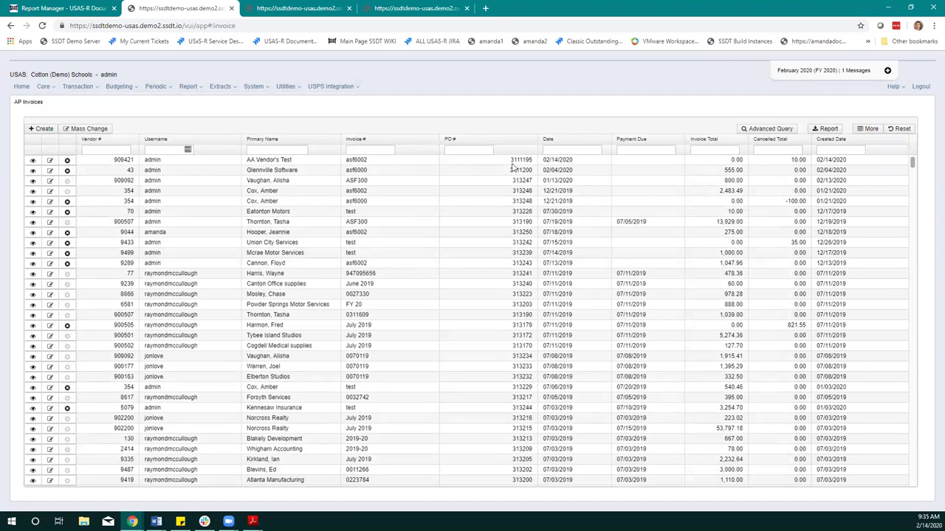
Go back to Purchase Orders and view the Lenox Medical supplies order dated 02/05/2020.
left_click(80, 87)
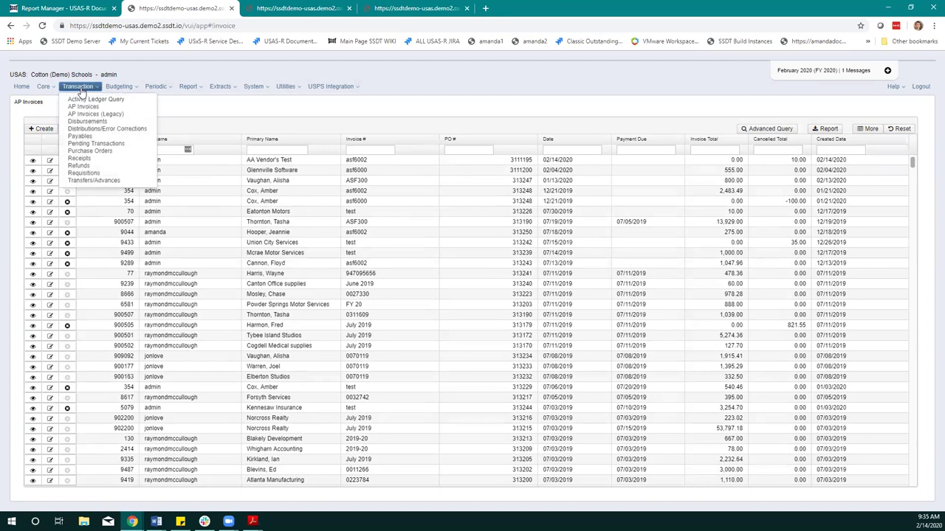
left_click(98, 151)
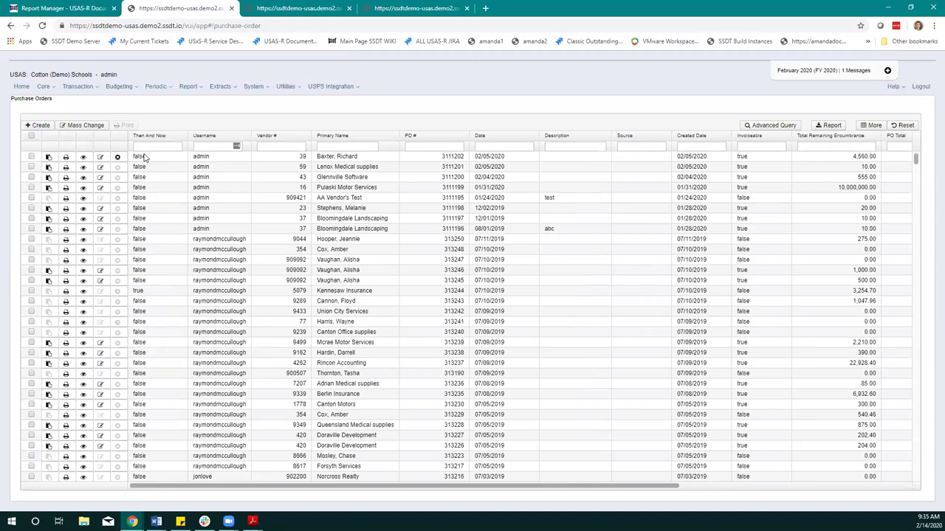
left_click(83, 171)
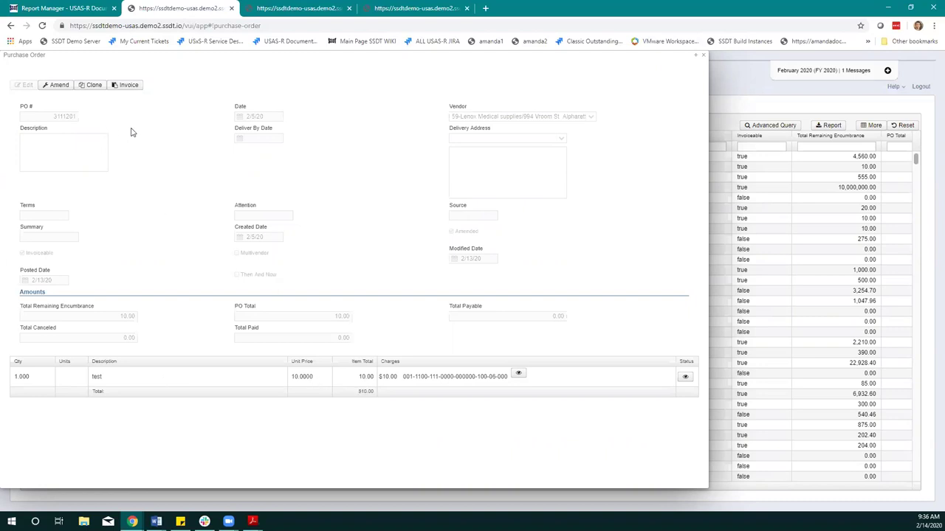
Try to amend the Lenox Medical supplies order by cancelling its test item and saving, and close the order.
left_click(50, 86)
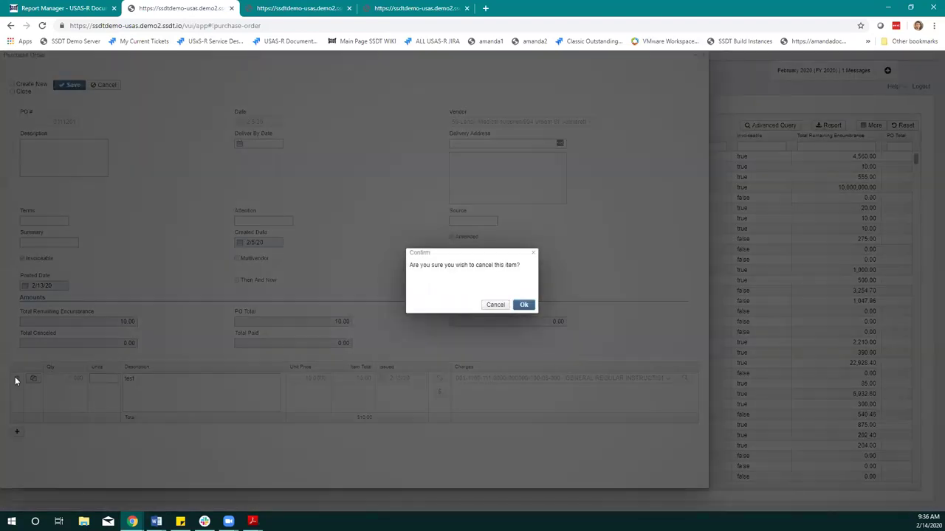
left_click(524, 306)
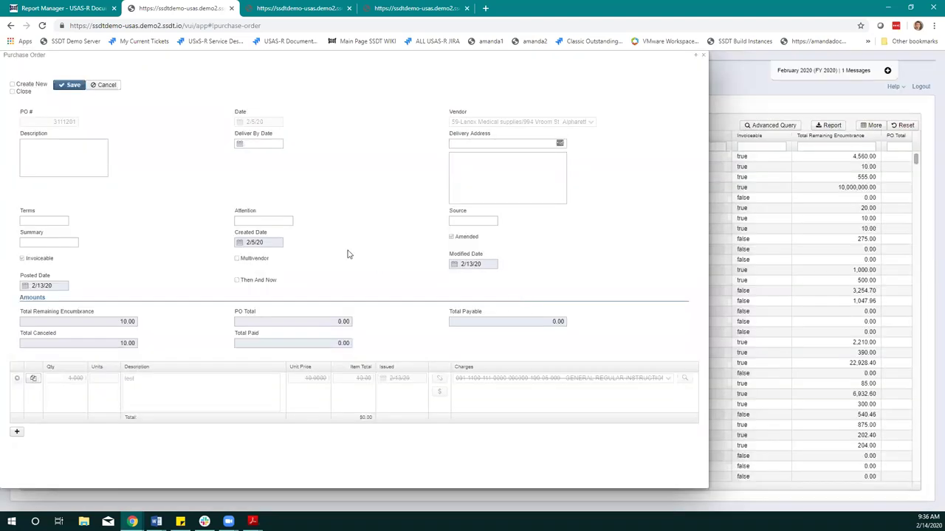
left_click(70, 86)
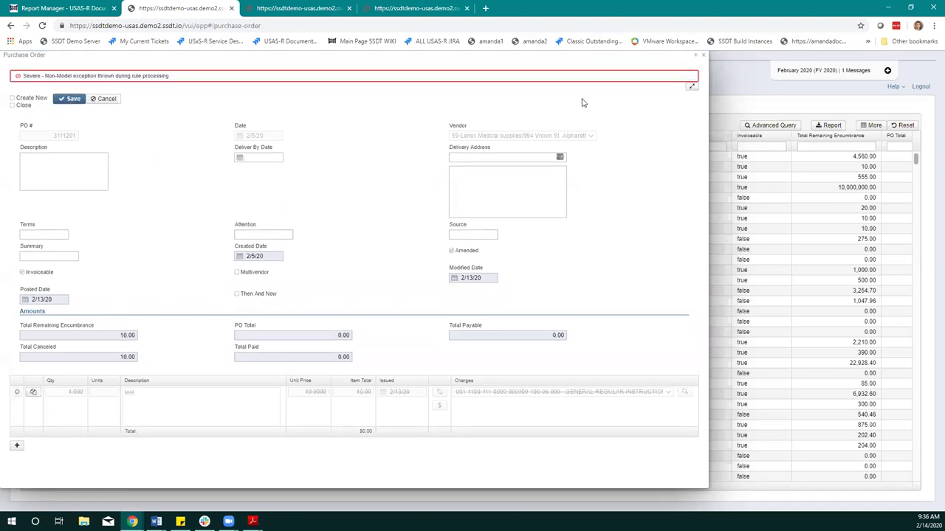
left_click(702, 56)
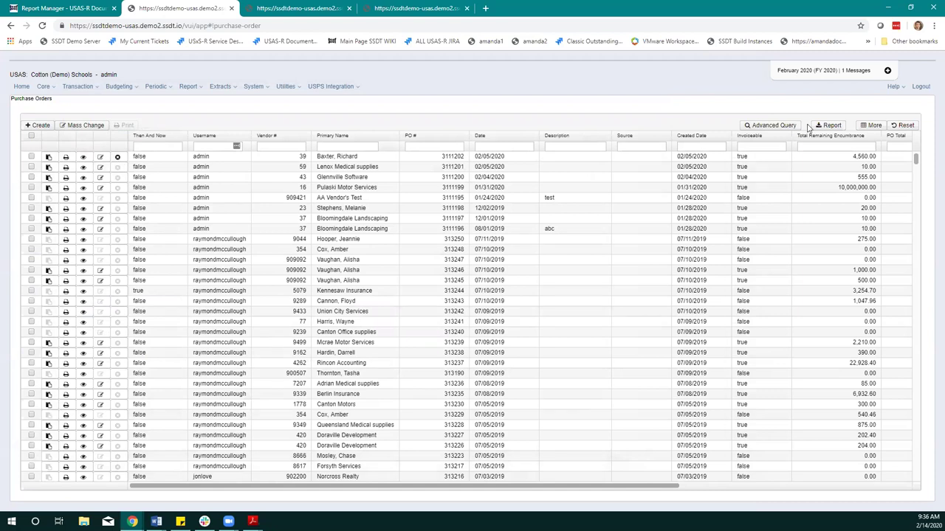
View the Lenox Medical supplies purchase order again to check its amounts and item, and close it.
left_click(83, 168)
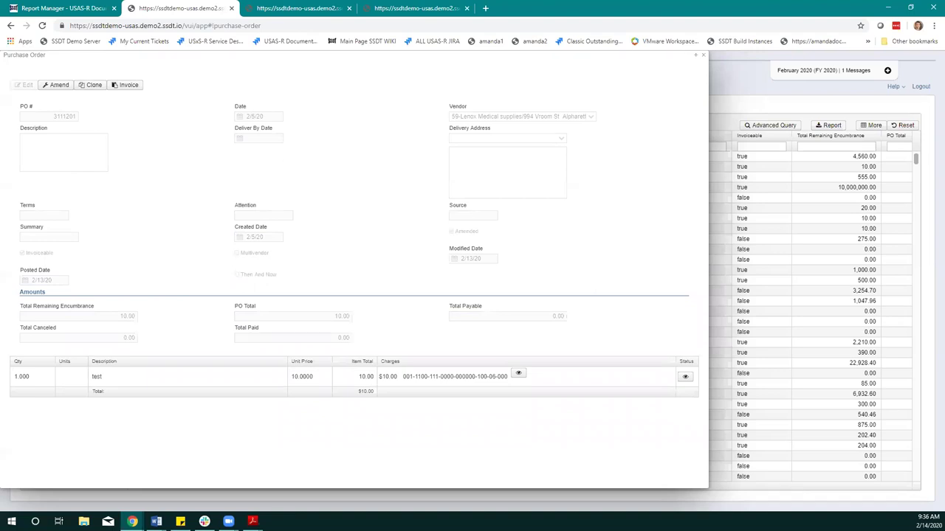
key("alt+Tab")
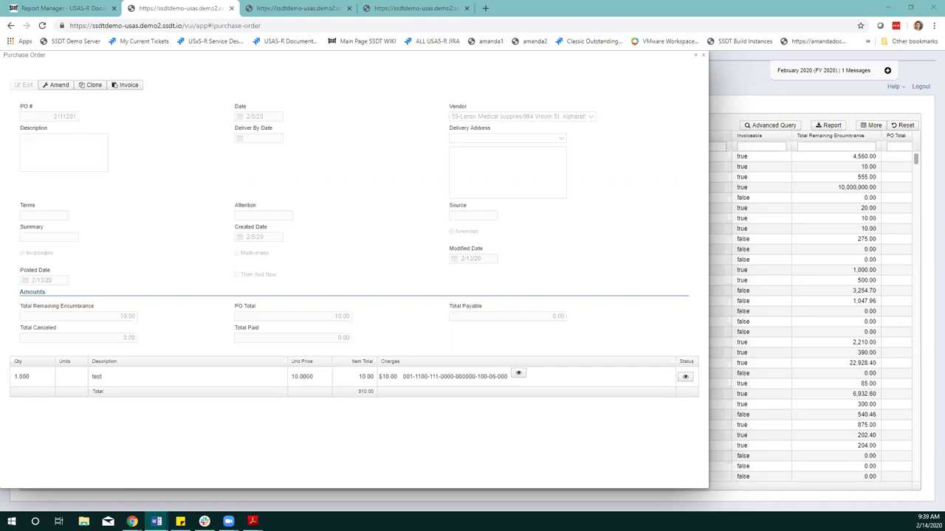
left_click(705, 58)
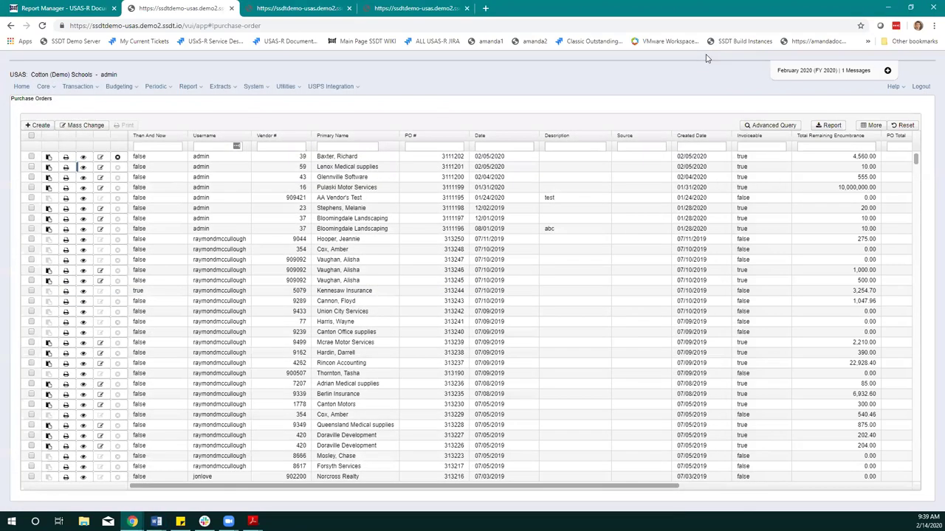
Filter the purchase orders by the Glennville Software order's PO number, view that order, and close it.
left_click(156, 521)
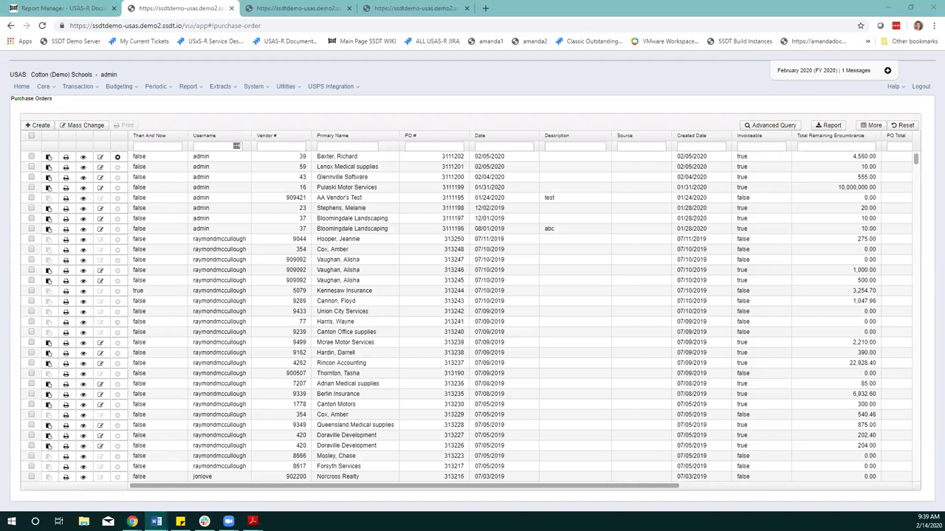
left_click(428, 146)
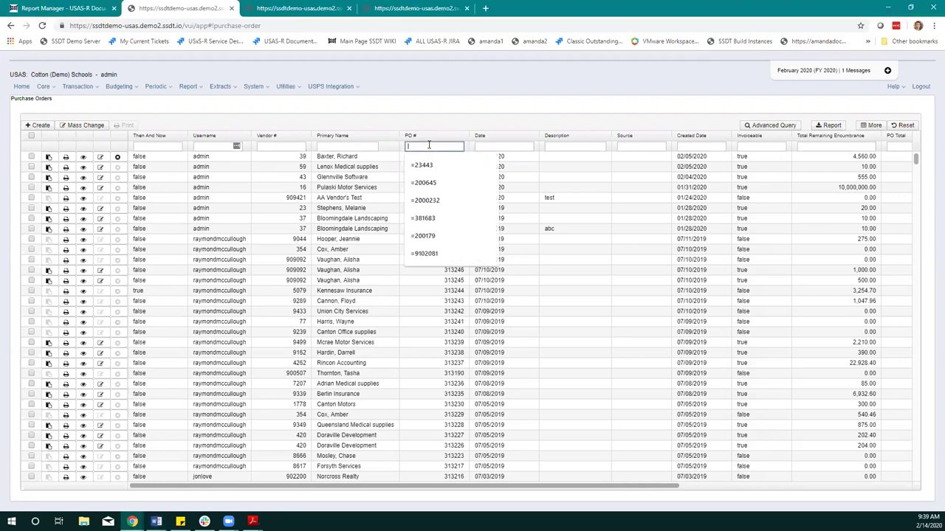
type("=3111200")
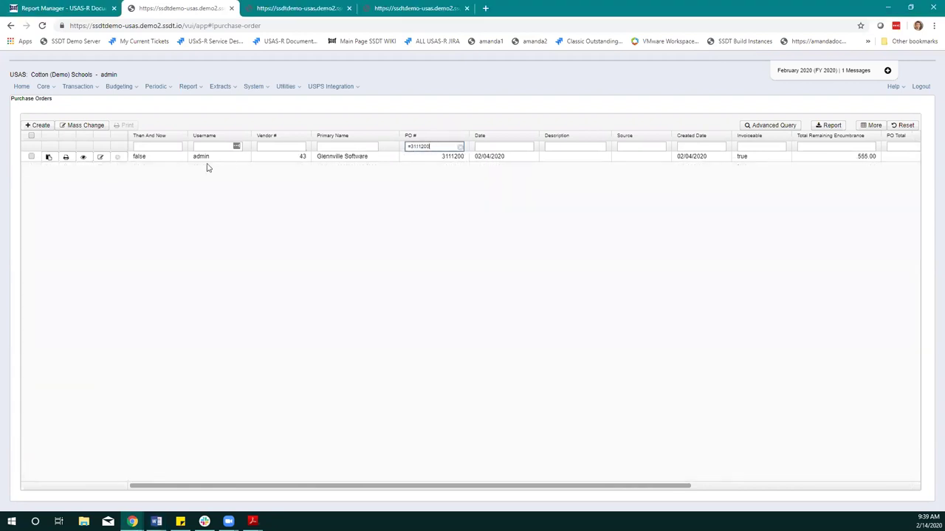
left_click(84, 160)
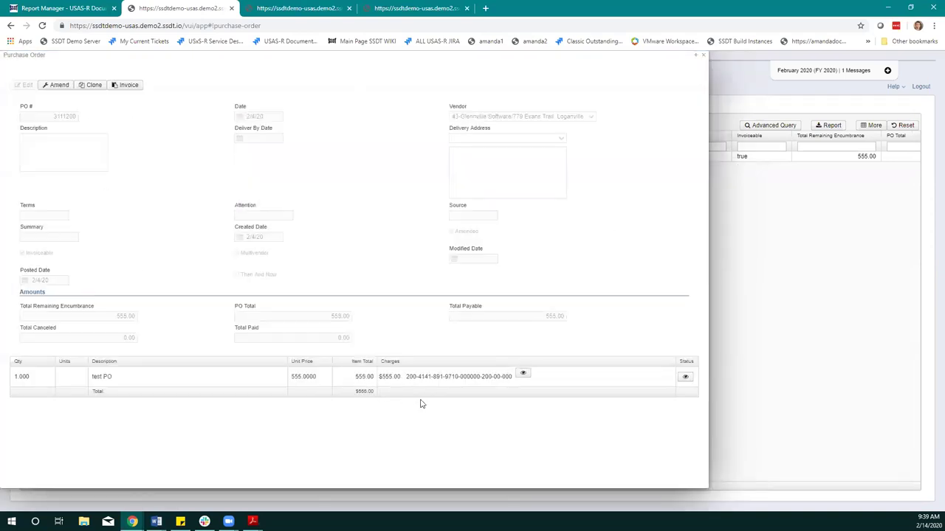
left_click(702, 57)
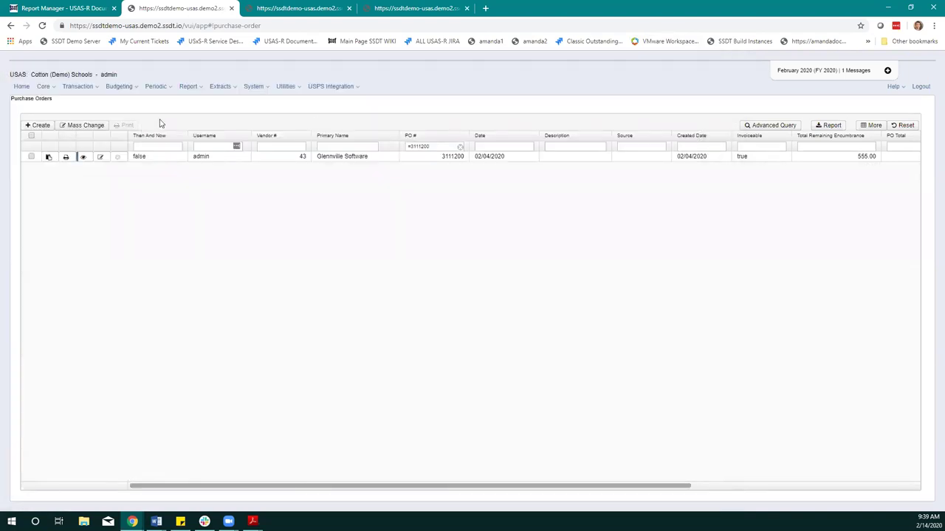
Start amending the Glennville Software order and add a new line item with quantity 1 and description "Shipping".
left_click(98, 158)
left_click(61, 86)
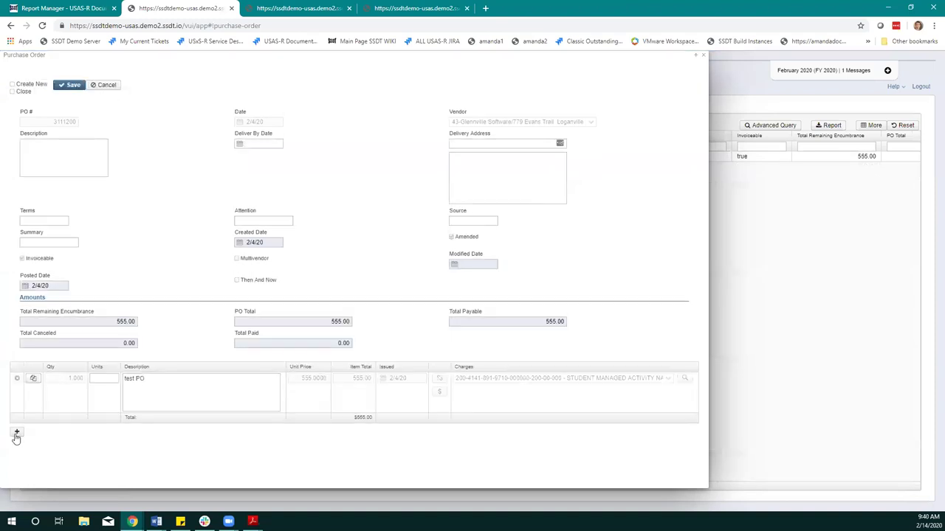
left_click(17, 432)
type("1")
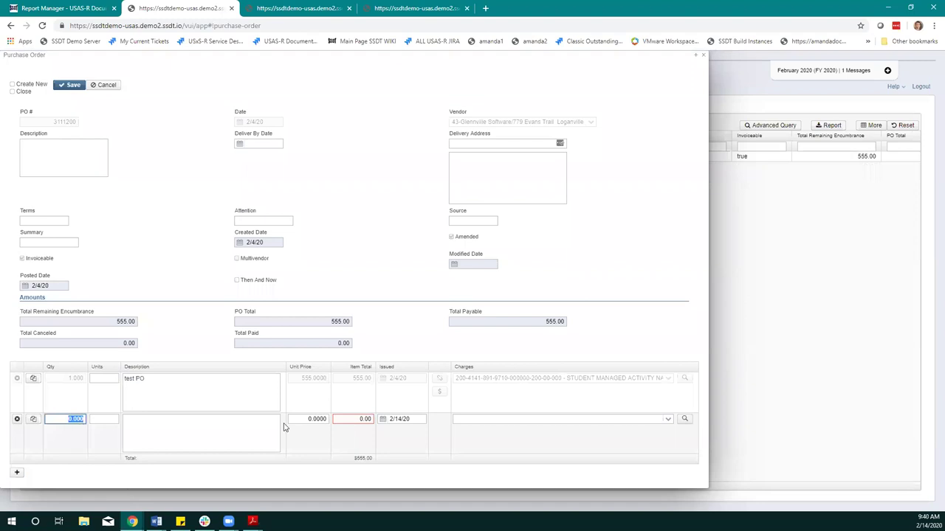
key("Tab")
key("Tab")
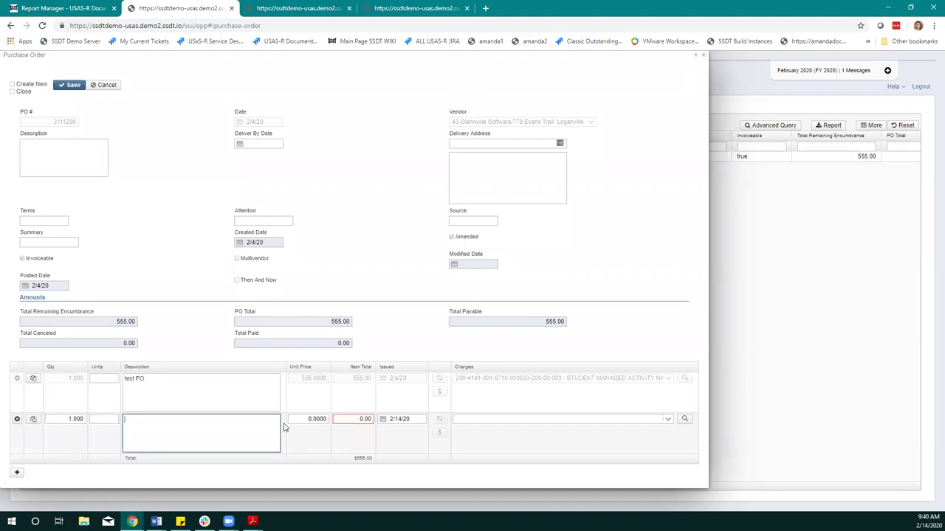
type("Shipping")
Charge the Shipping item to the General Regular Instruction account with its price left at zero, save the amendment, and close the order.
key("Tab")
key("Tab")
key("Tab")
key("Down")
key("Return")
left_click(71, 85)
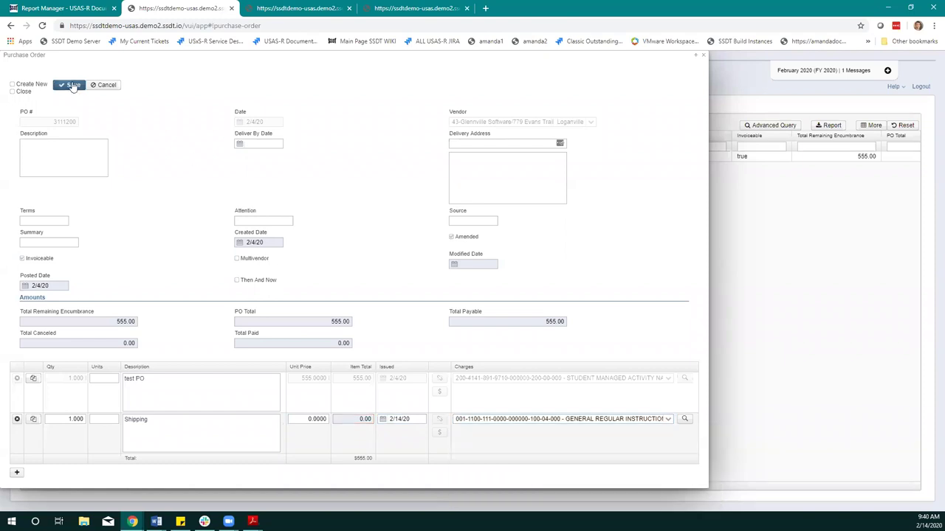
left_click(704, 56)
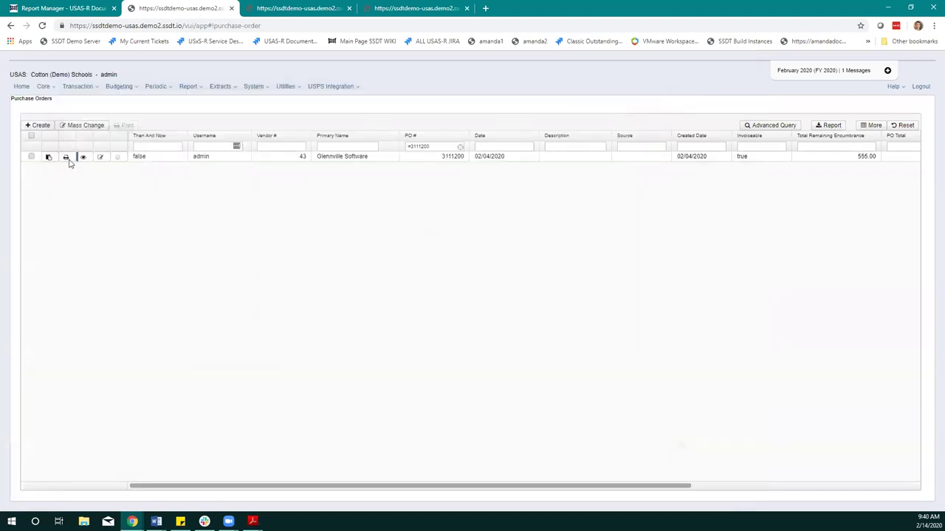
Clear the PO number filter and switch to the Word document comparing January 2020 encumbrances for Full and Partial line item statuses.
left_click(460, 147)
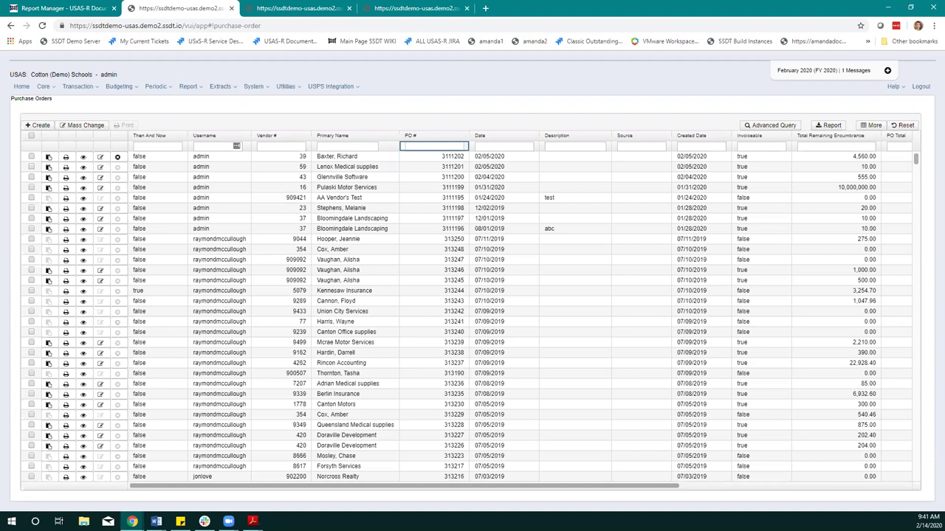
key("alt+Tab")
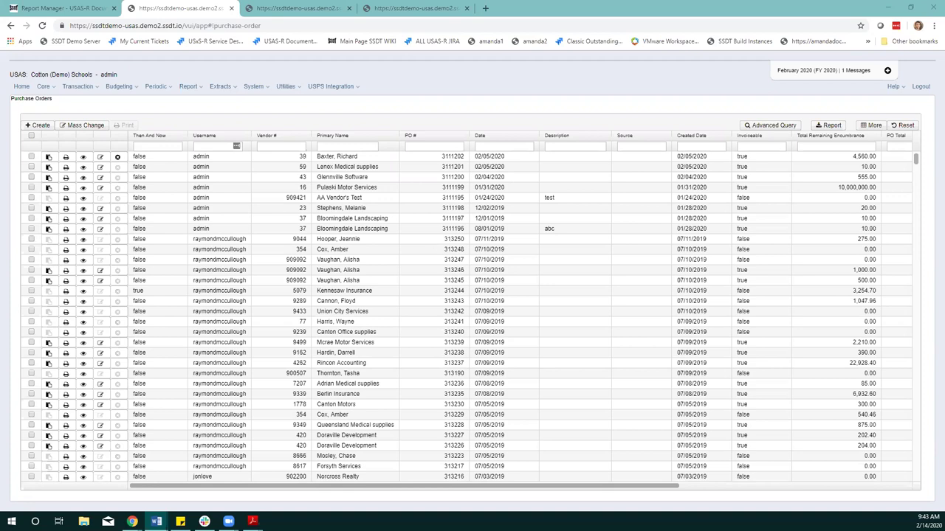
left_click(156, 521)
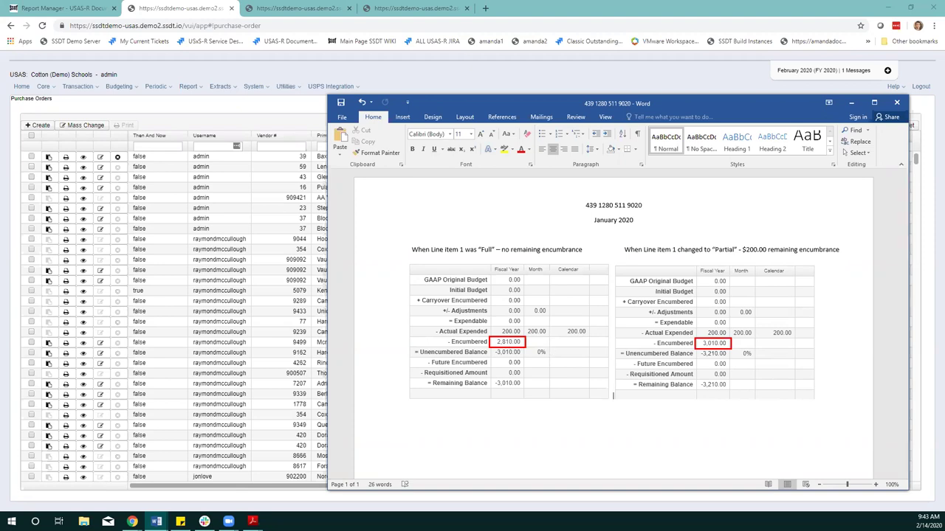
key("alt+Tab")
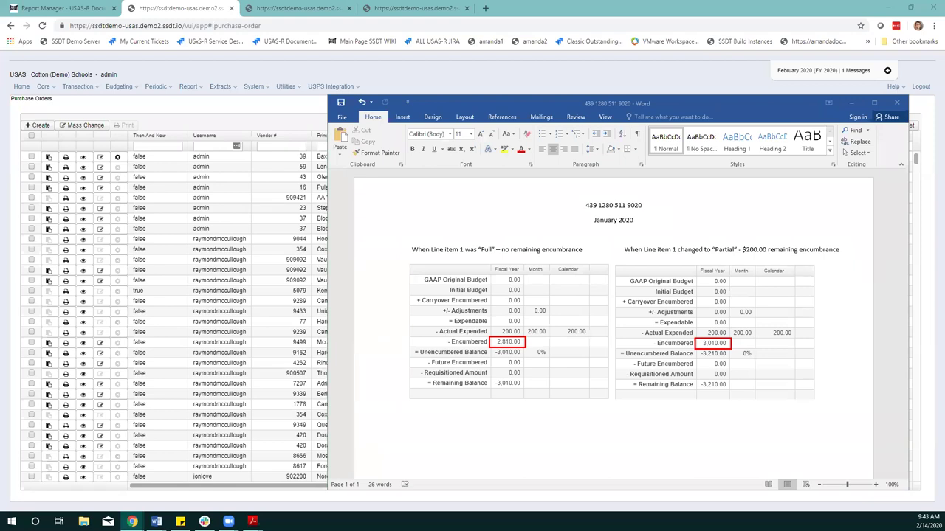
Review the USAS-R v7.26.1-2 Release Notes guidance on closing POs and canceling items, and minimize the release notes and Word windows.
key("alt+Tab")
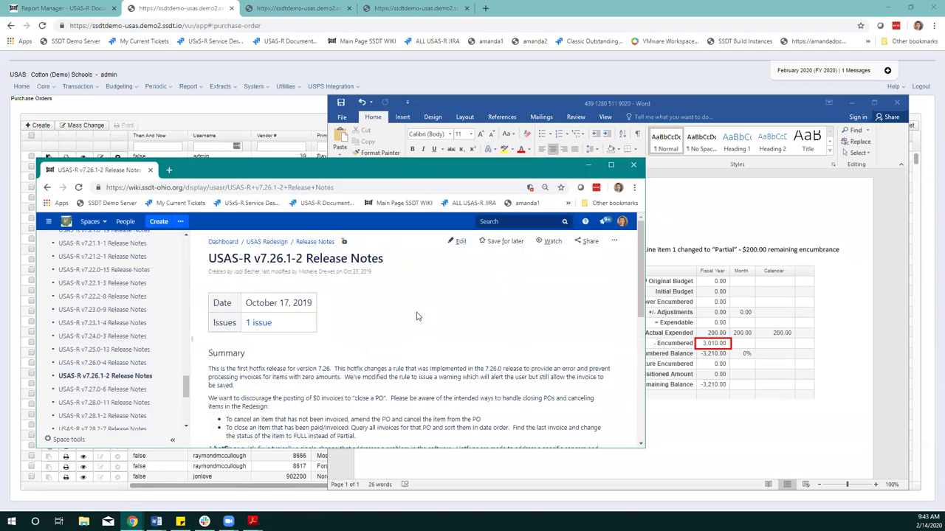
scroll(416, 316, "down", 1)
left_click_drag(217, 351, 513, 383)
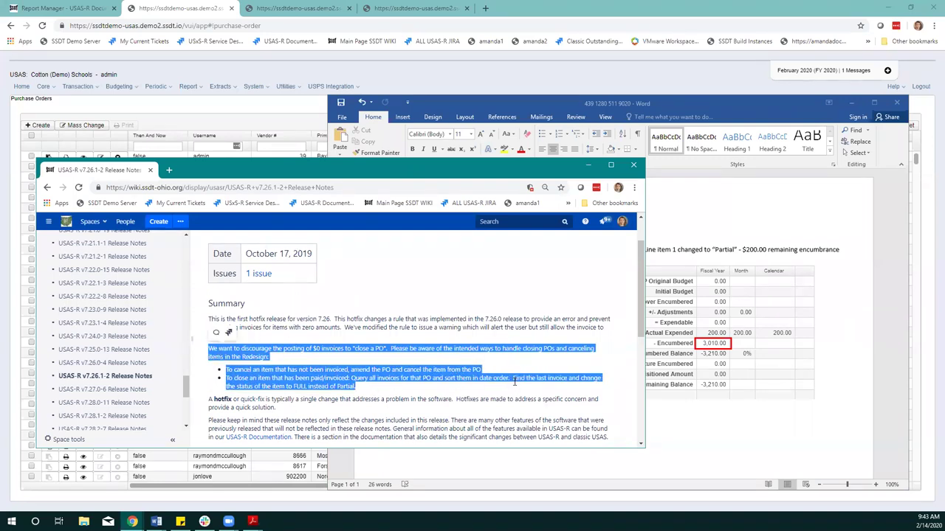
left_click(453, 382)
left_click_drag(311, 349, 318, 352)
left_click(351, 364)
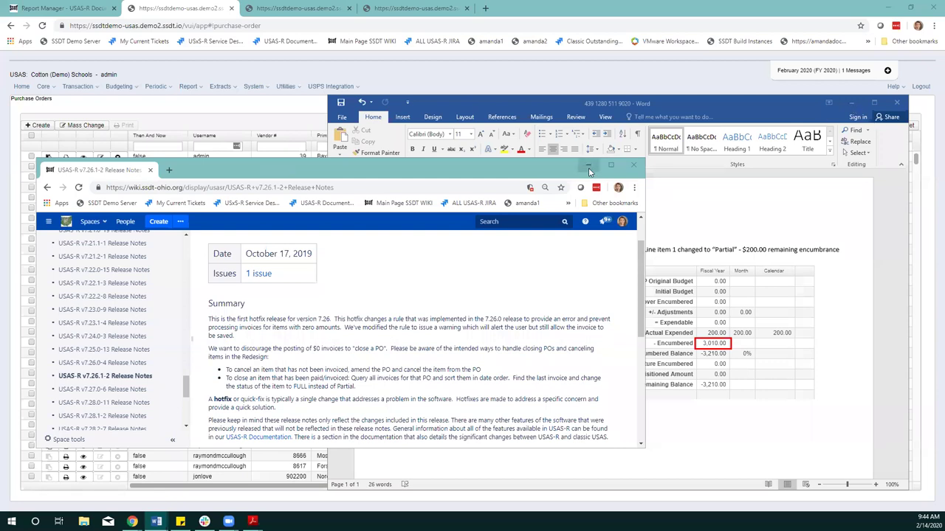
left_click(589, 170)
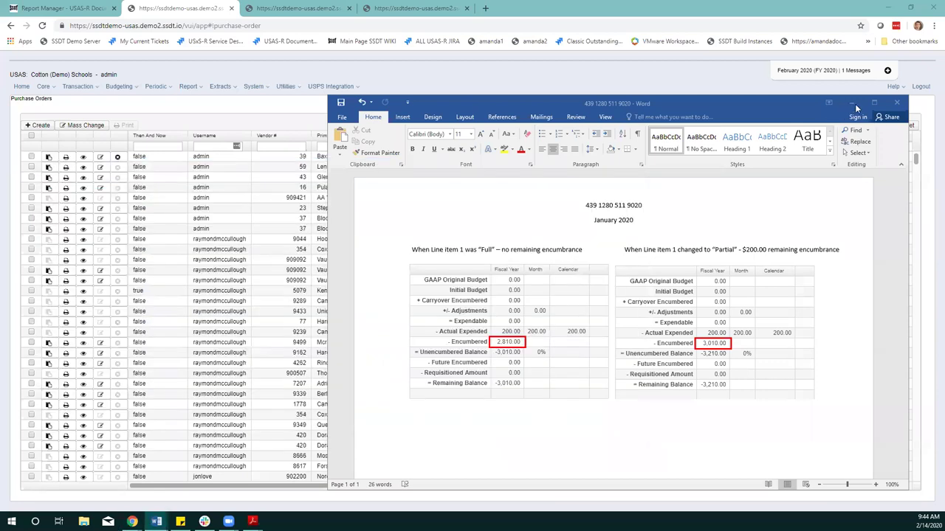
left_click(852, 104)
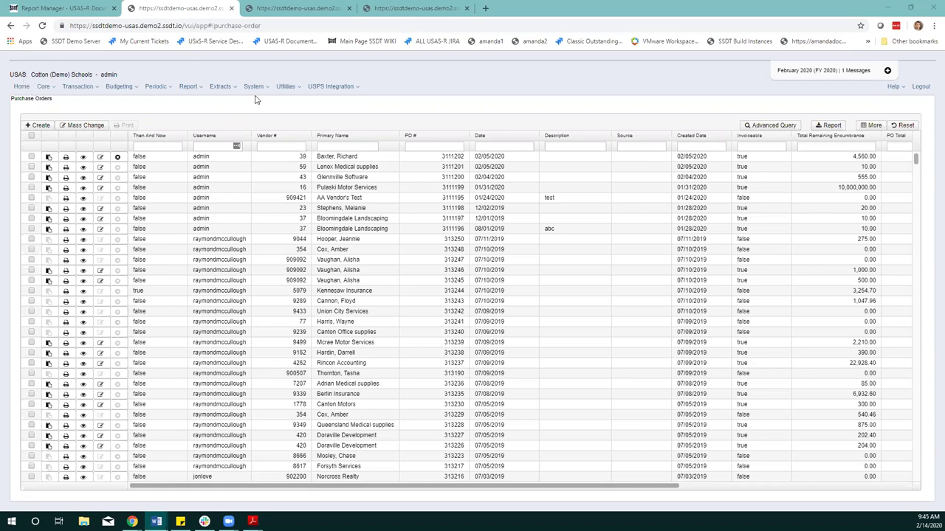
Go to AP Invoices and change the test PO item on the Glennville Software invoice to Full status.
left_click(21, 87)
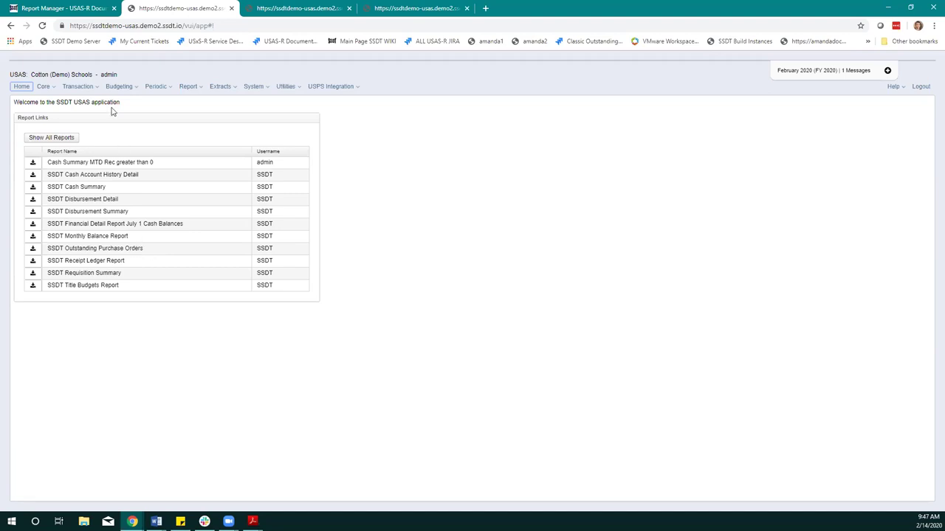
left_click(79, 88)
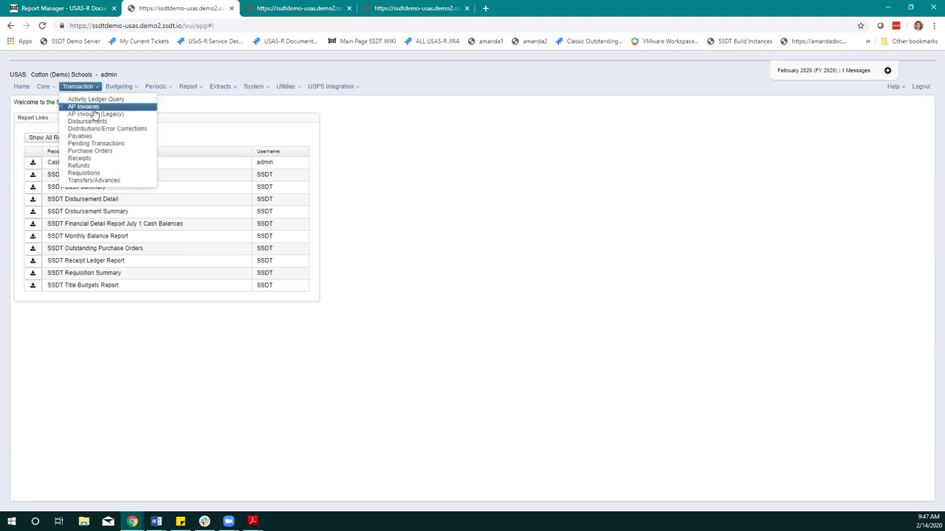
left_click(94, 110)
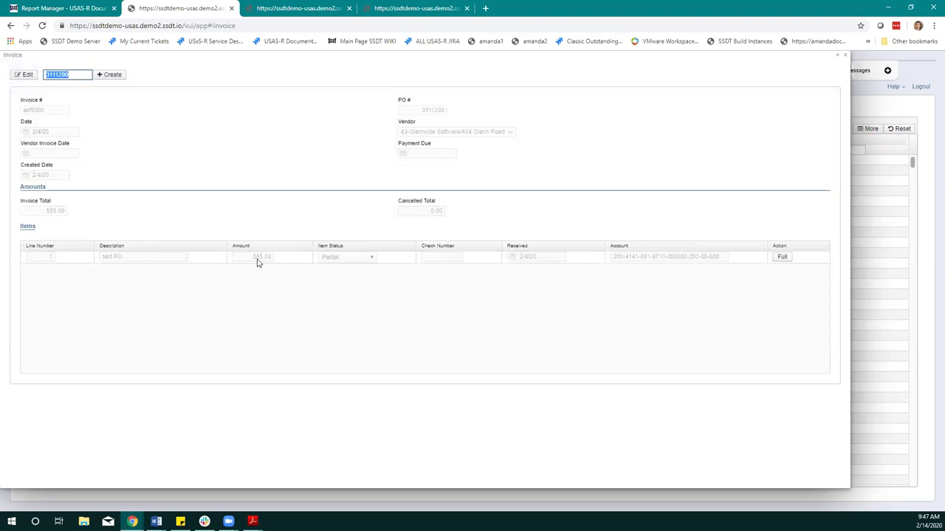
left_click(782, 258)
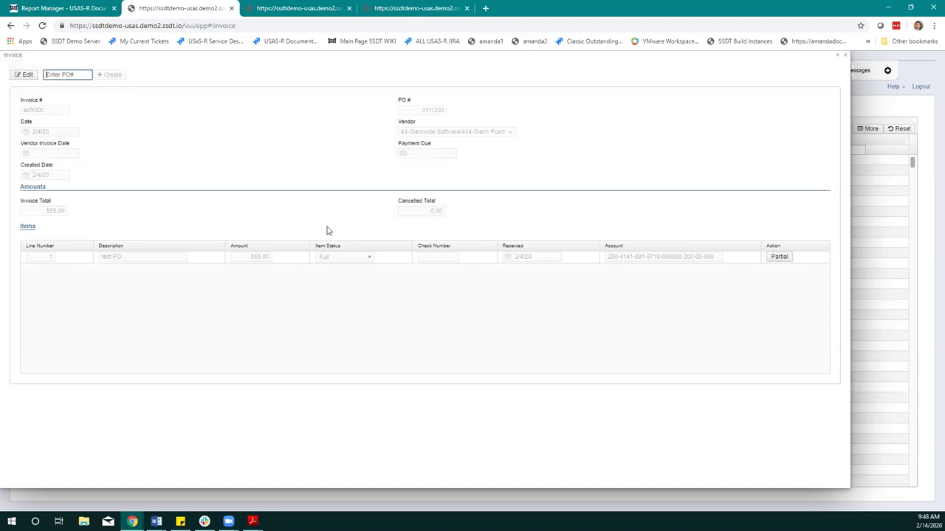
Switch to the SSDT wiki and open the Frequently Asked Questions page in the USAS-R Documentation appendix.
left_click(69, 10)
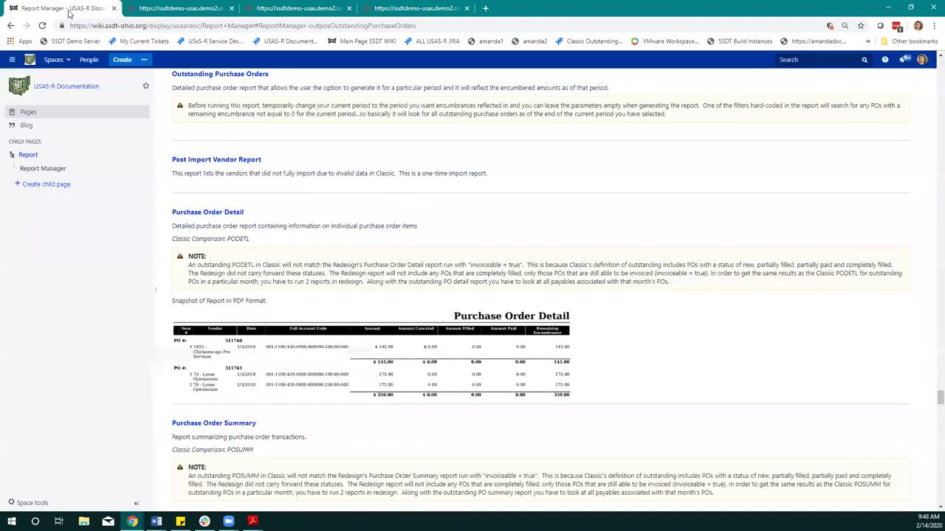
left_click(33, 61)
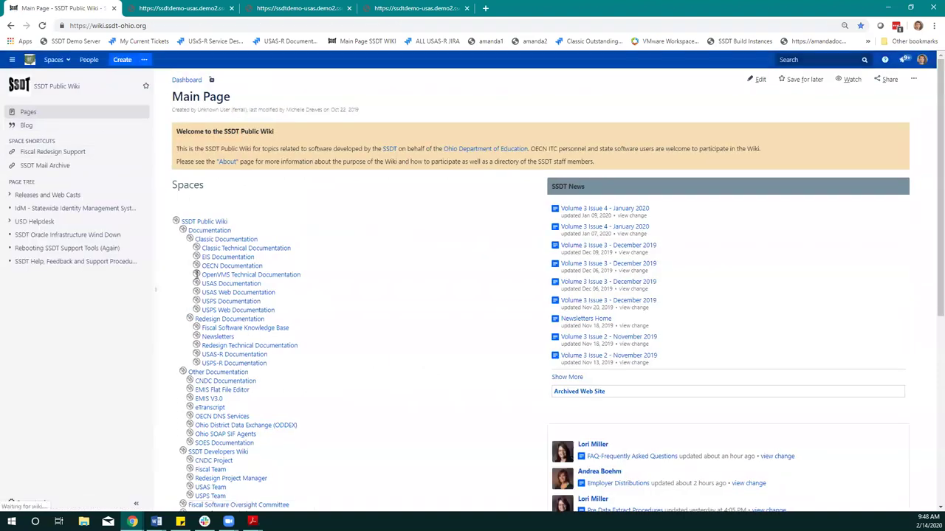
left_click(218, 359)
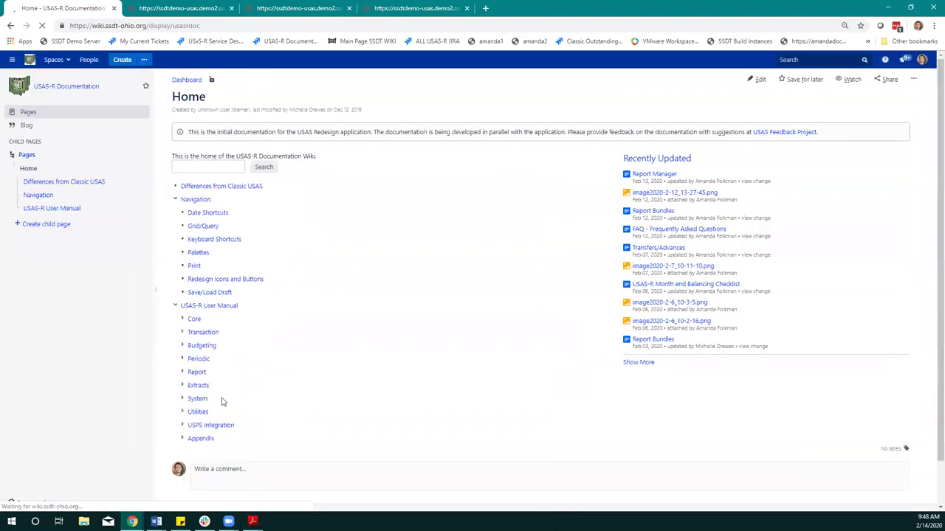
left_click(182, 440)
scroll(291, 439, "down", 3)
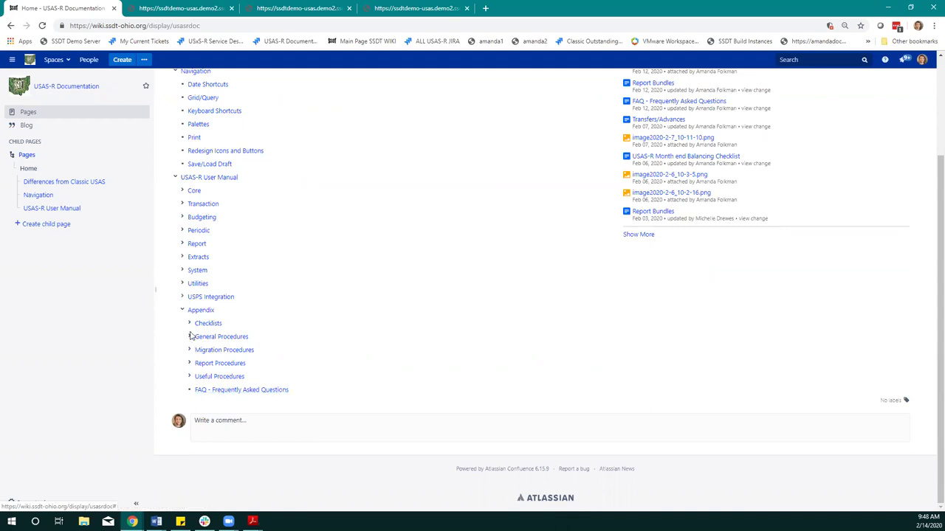
left_click(206, 394)
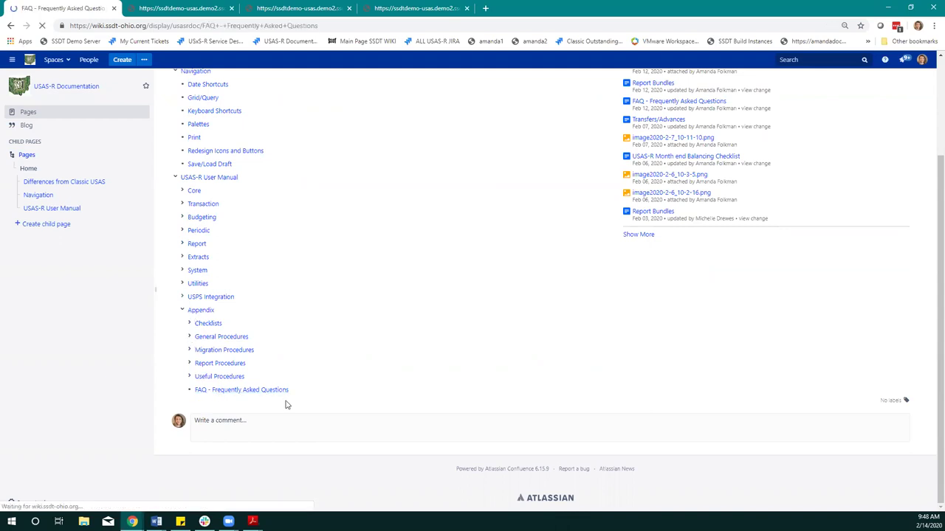